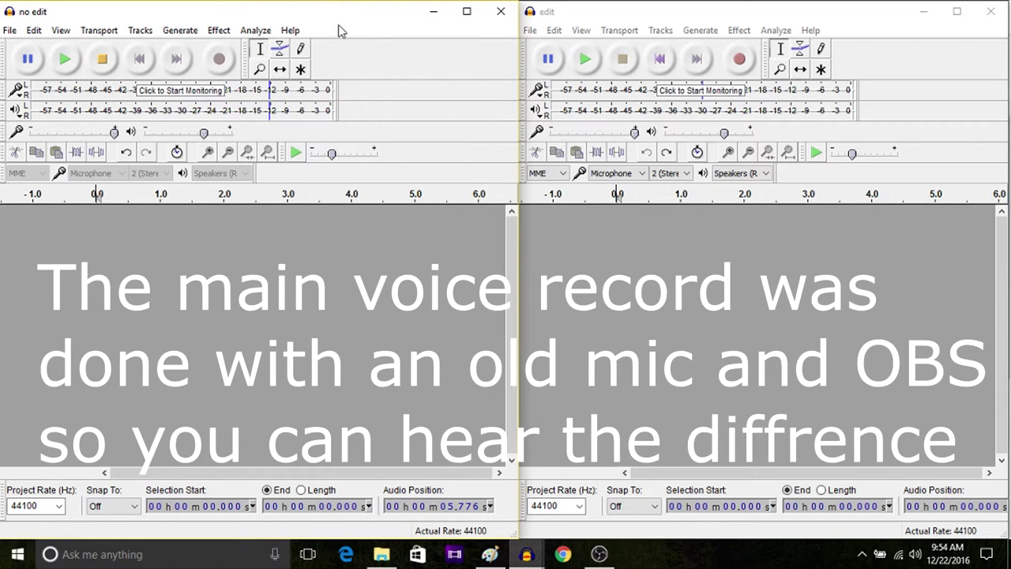
Step: Add an empty 44100 Hz stereo track to the 'no edit' project via Tracks > Add New
{"action": "left_click", "coordinate": [219, 30]}
{"action": "mouse_move", "coordinate": [140, 30]}
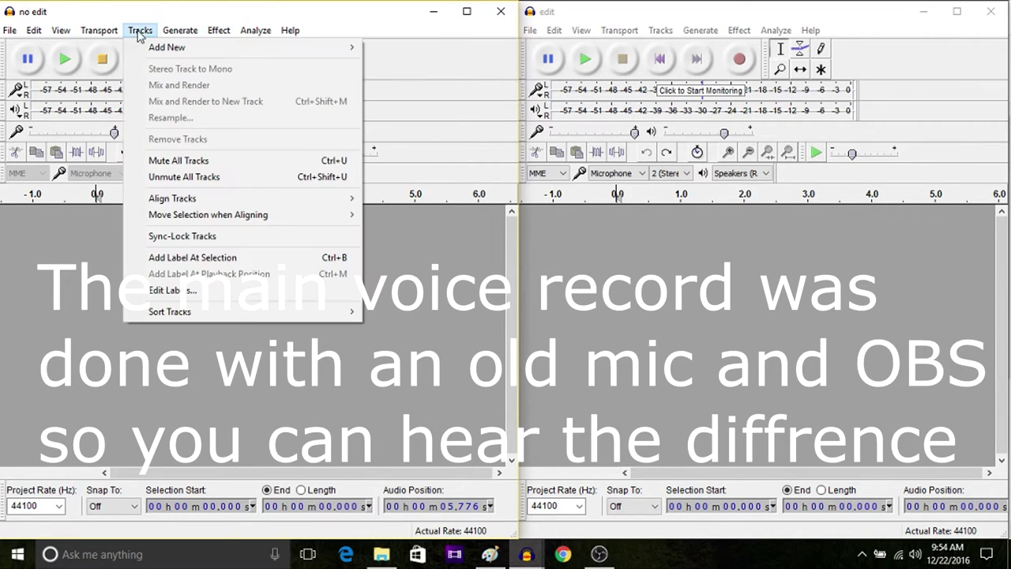
{"action": "mouse_move", "coordinate": [219, 51]}
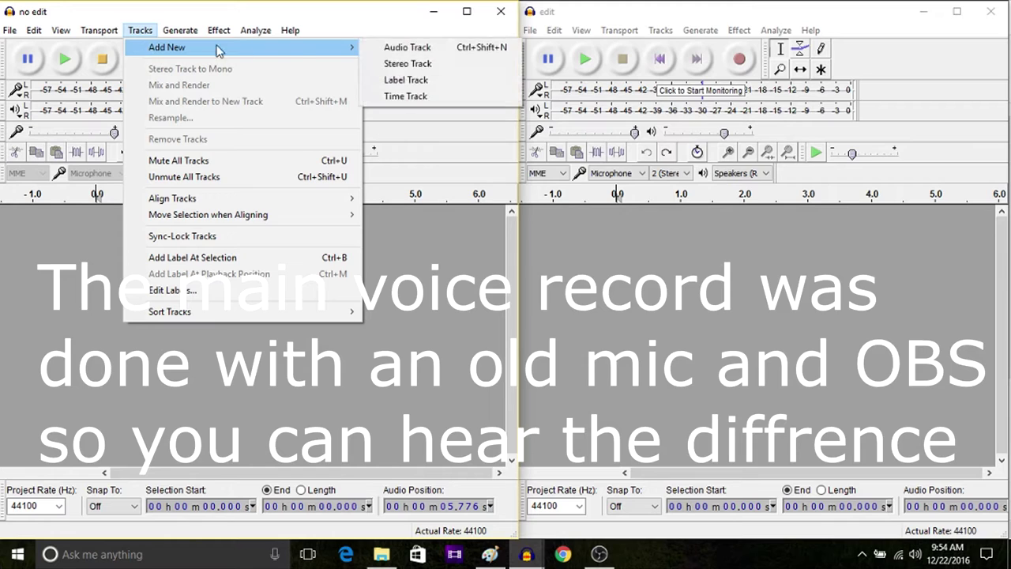
{"action": "left_click", "coordinate": [419, 65]}
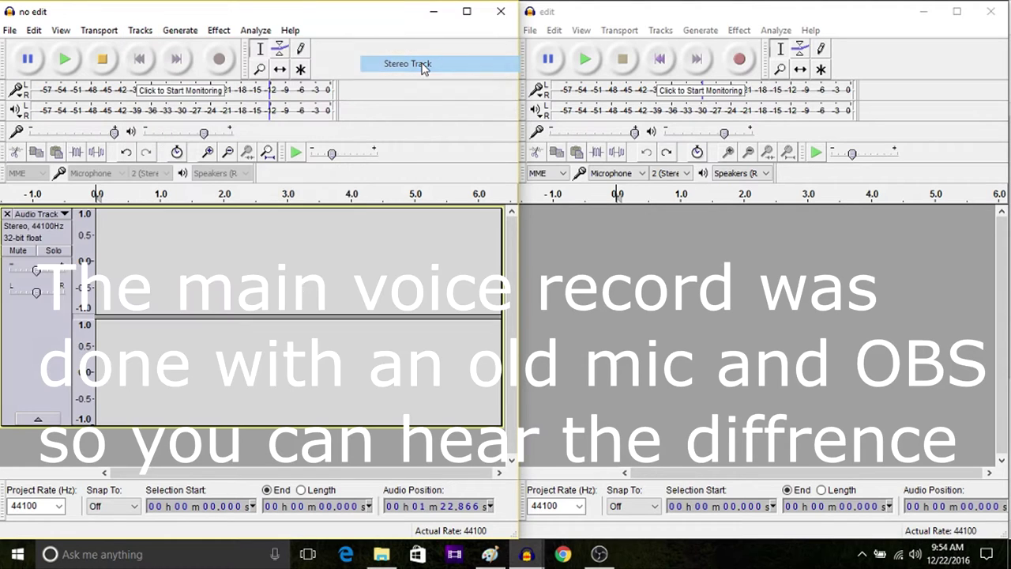
Step: Record a voice clip of over 12 seconds into the stereo track and play it back from the start
{"action": "left_click", "coordinate": [219, 61]}
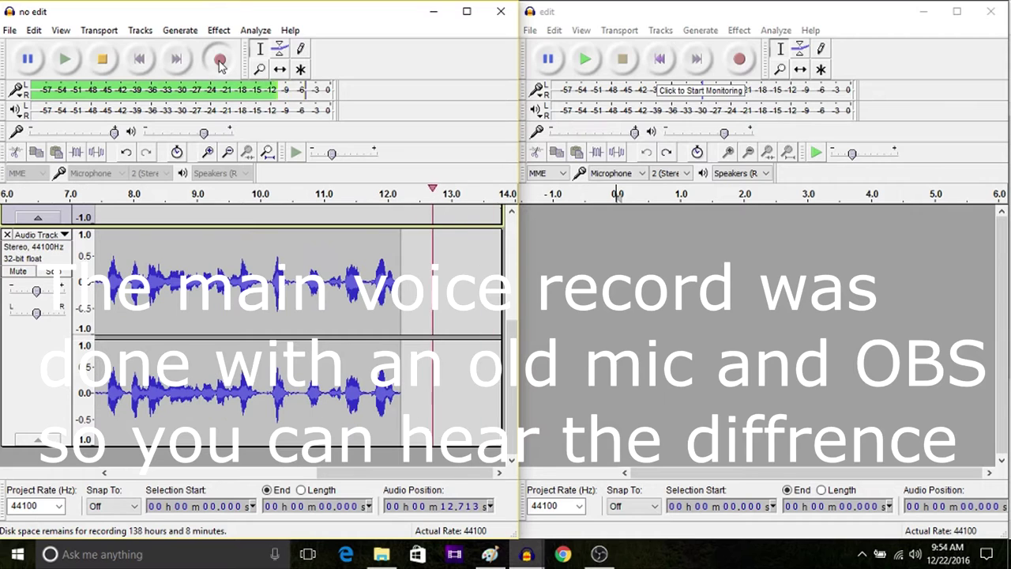
{"action": "left_click", "coordinate": [103, 67]}
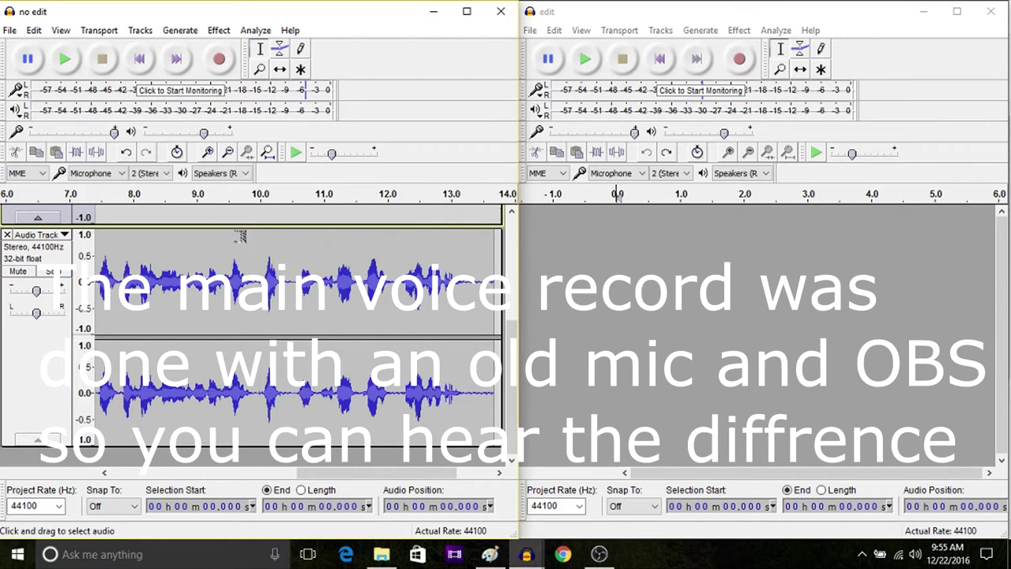
{"action": "left_click", "coordinate": [143, 71]}
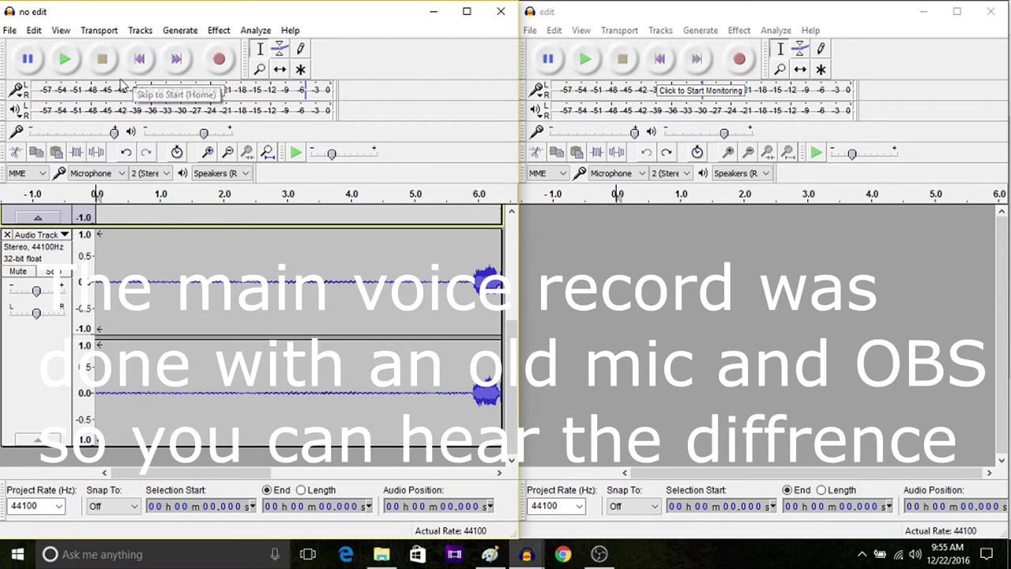
{"action": "left_click", "coordinate": [66, 62]}
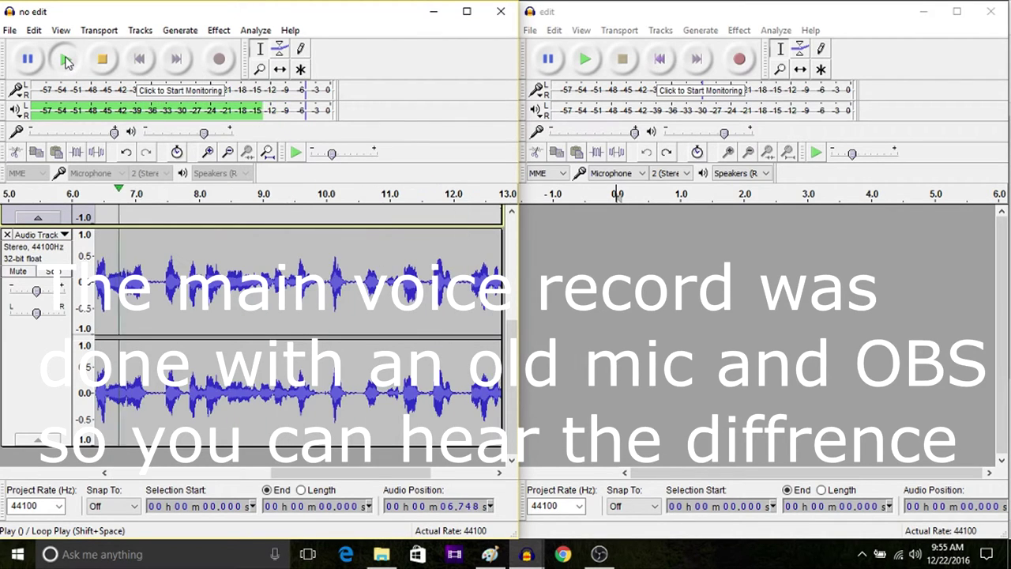
{"action": "left_click", "coordinate": [109, 63]}
Step: Select the quiet first 5.9 seconds and store it as the Noise Reduction noise profile
{"action": "left_click", "coordinate": [139, 60]}
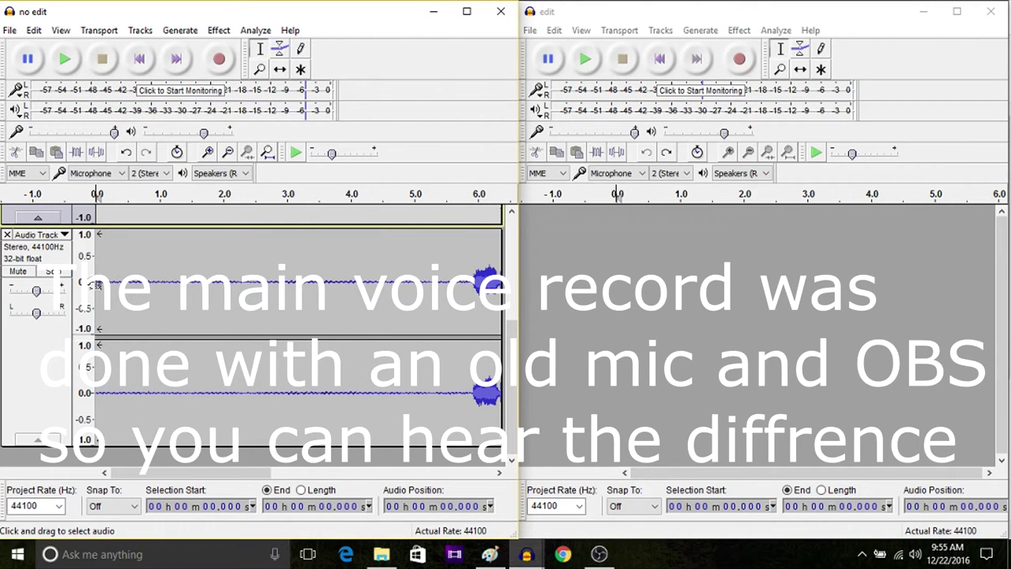
{"action": "left_click_drag", "start_coordinate": [95, 284], "coordinate": [474, 313]}
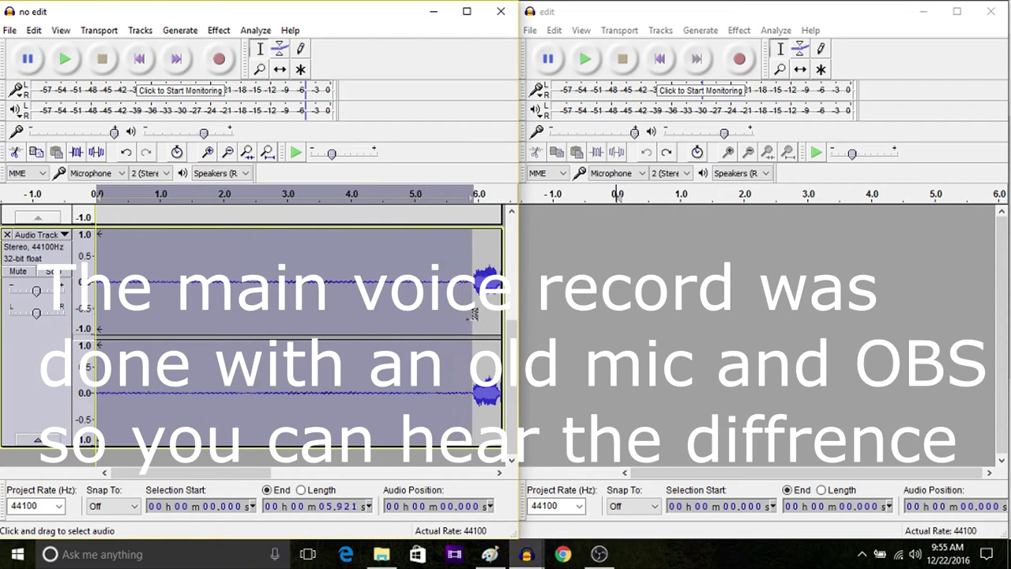
{"action": "left_click", "coordinate": [219, 30]}
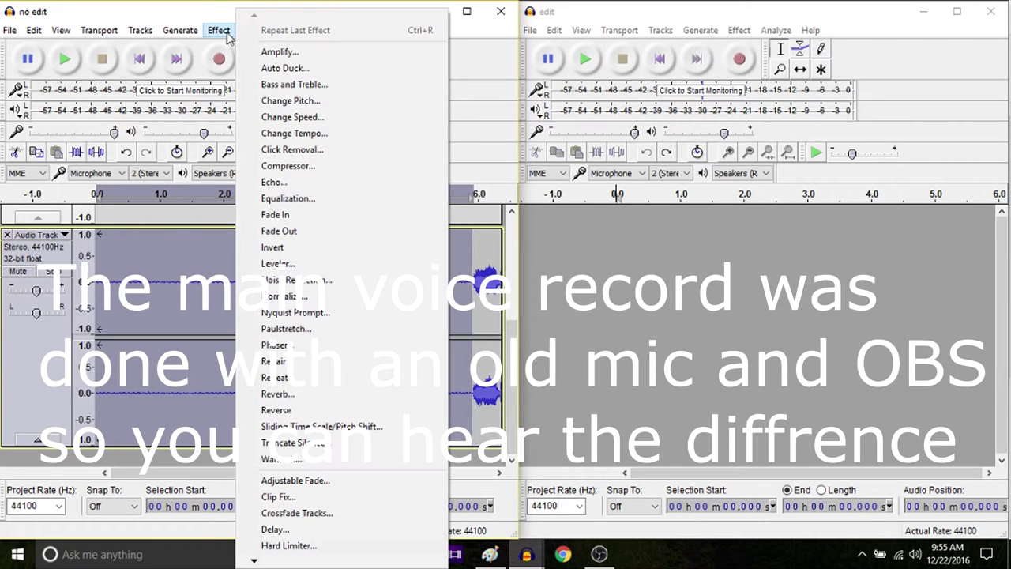
{"action": "left_click", "coordinate": [366, 281]}
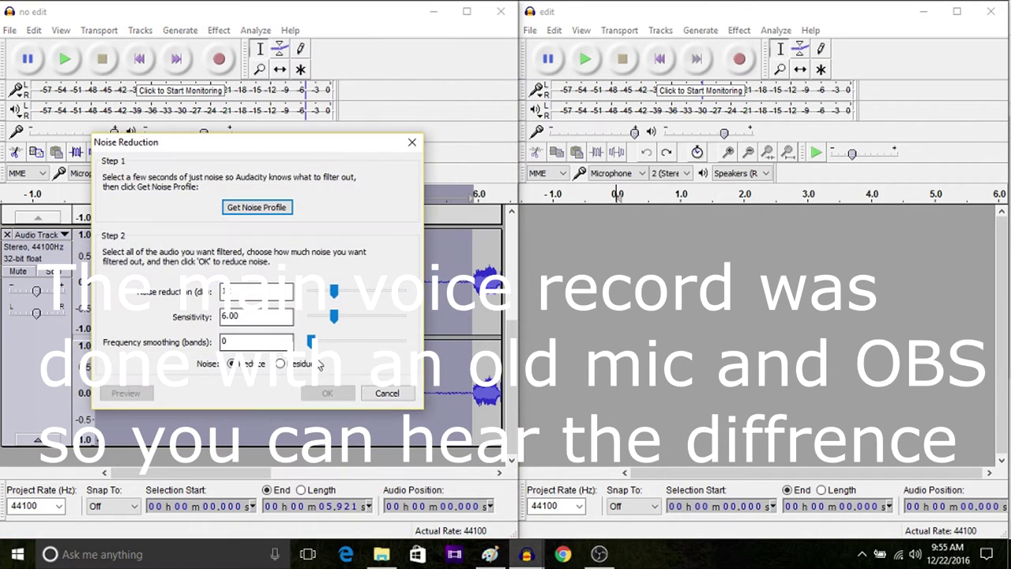
{"action": "left_click", "coordinate": [278, 208]}
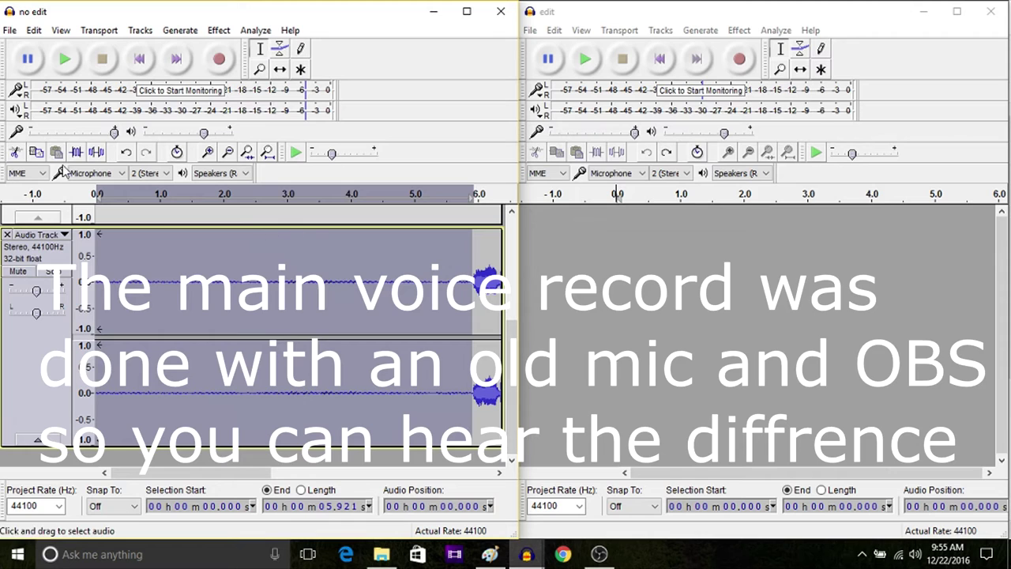
Step: Select the whole track and apply Noise Reduction at sensitivity 6.00, frequency smoothing 0
{"action": "left_click", "coordinate": [35, 31]}
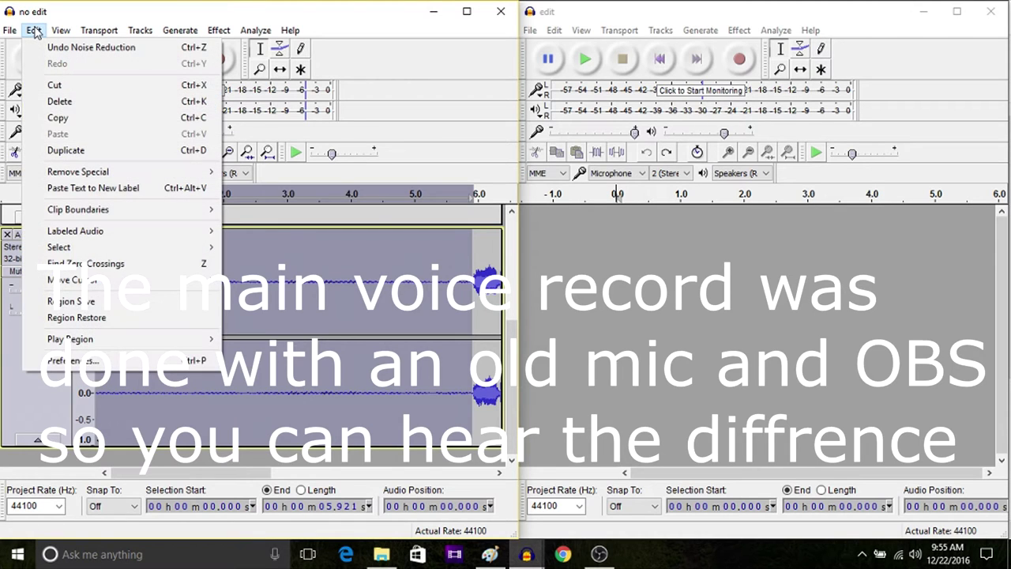
{"action": "mouse_move", "coordinate": [70, 248]}
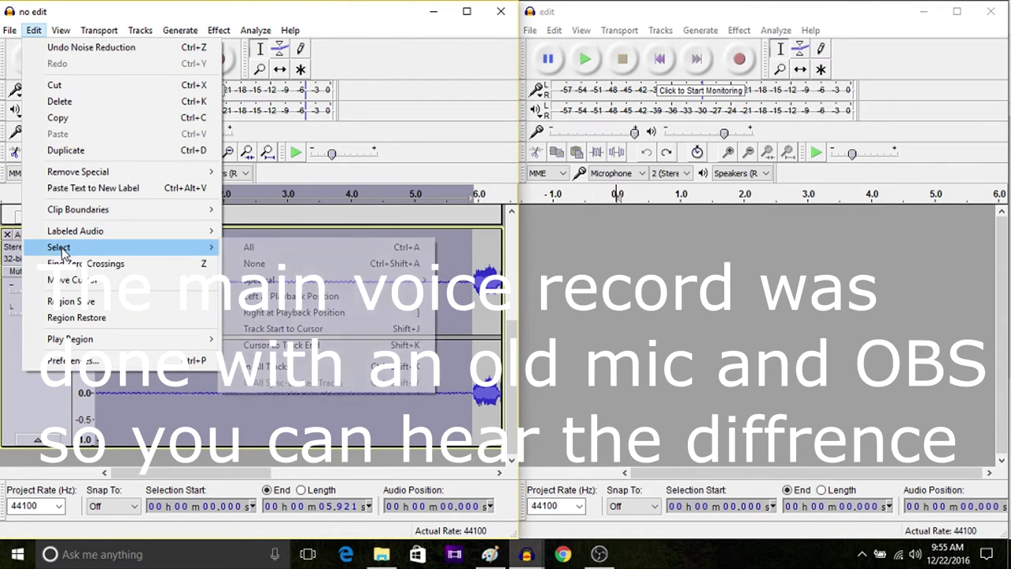
{"action": "left_click", "coordinate": [283, 252]}
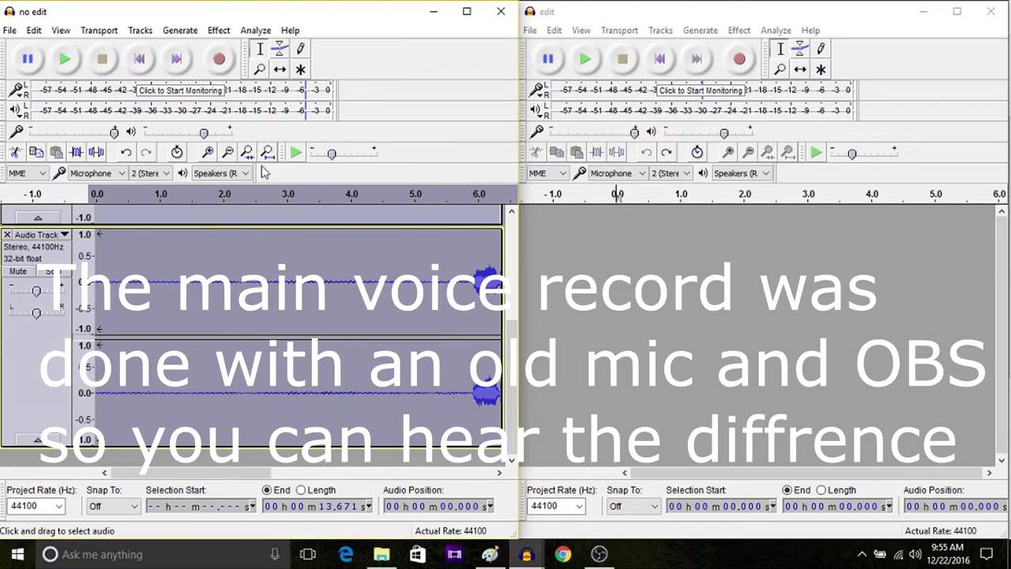
{"action": "left_click", "coordinate": [219, 31]}
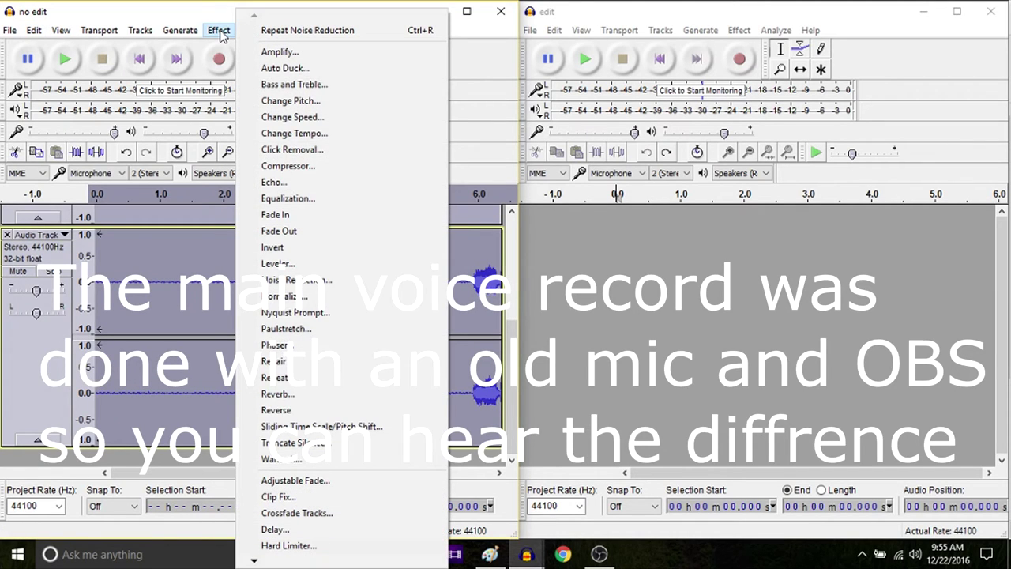
{"action": "left_click", "coordinate": [304, 281]}
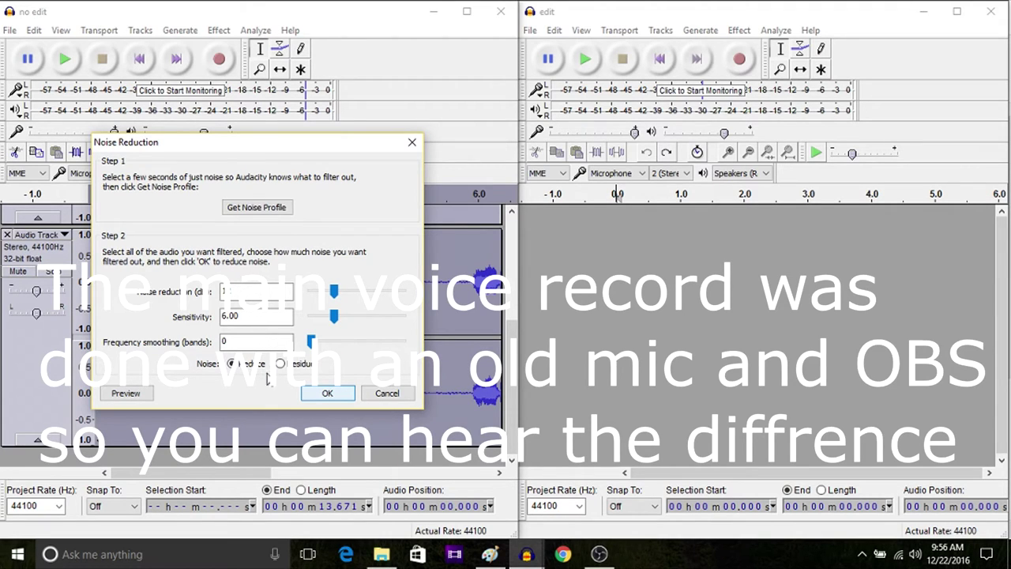
{"action": "left_click", "coordinate": [328, 393]}
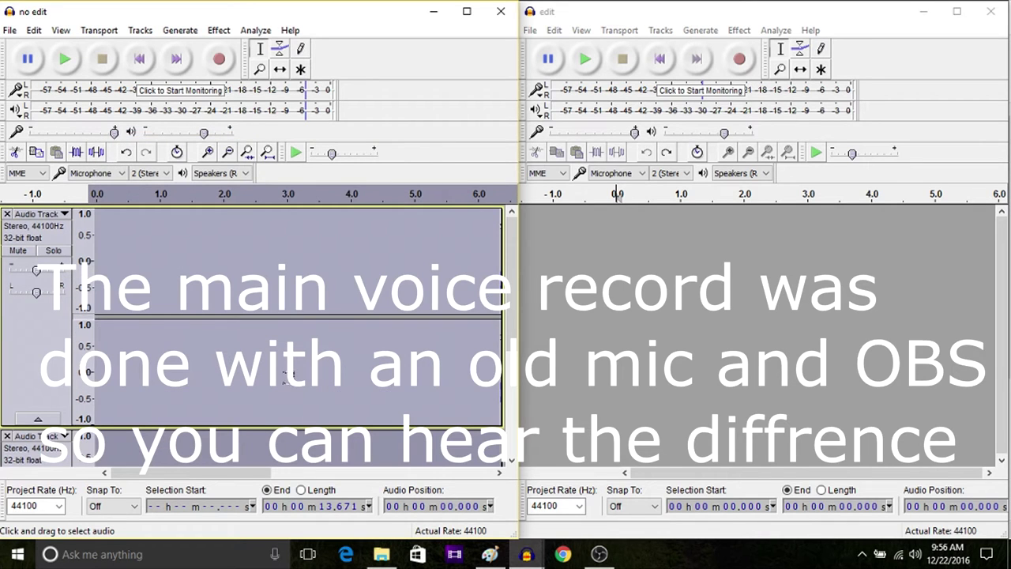
{"action": "scroll", "coordinate": [289, 376], "scroll_direction": "down", "scroll_amount": 3}
{"action": "scroll", "coordinate": [158, 316], "scroll_direction": "up", "scroll_amount": 3}
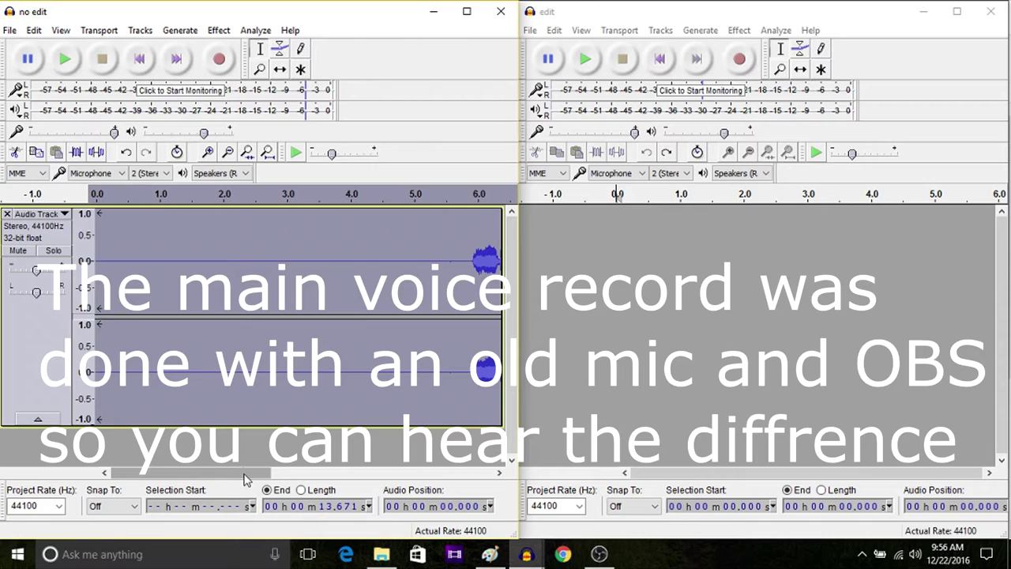
Step: Delete the silent opening of the noise-reduced track and play the trimmed voice
{"action": "left_click", "coordinate": [136, 258]}
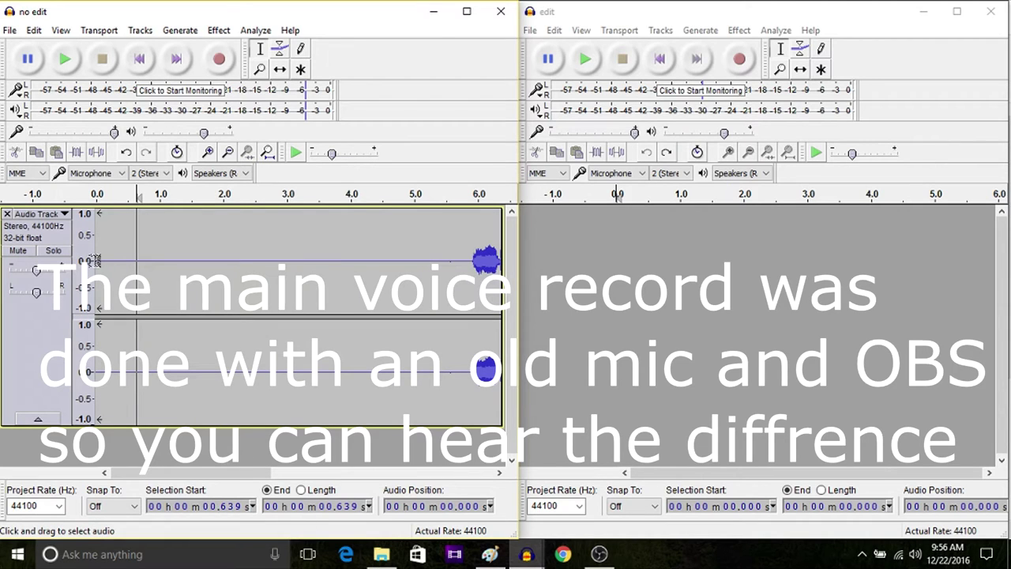
{"action": "left_click_drag", "start_coordinate": [96, 261], "coordinate": [472, 316]}
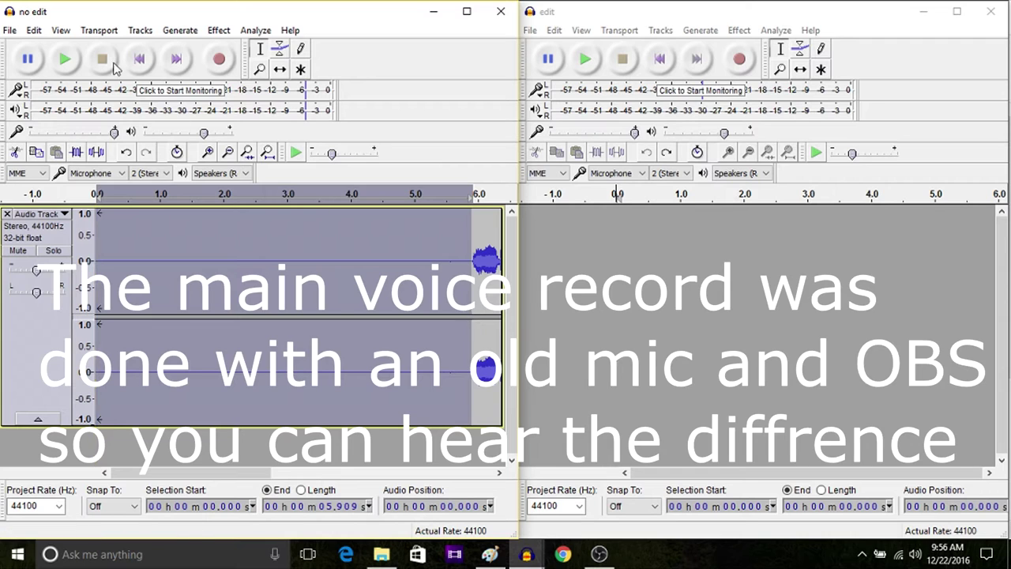
{"action": "left_click", "coordinate": [34, 30]}
{"action": "left_click", "coordinate": [58, 102]}
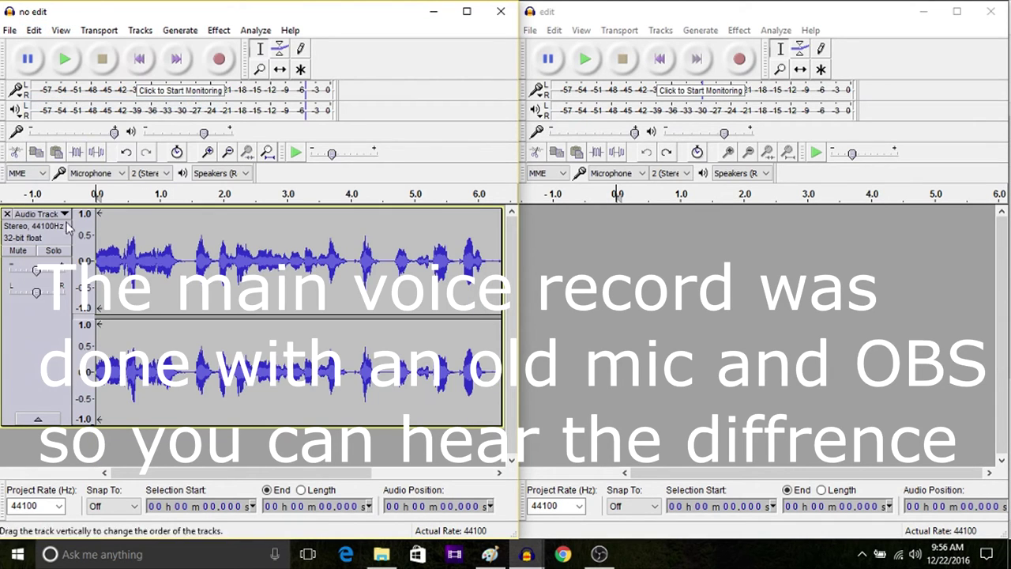
{"action": "left_click", "coordinate": [66, 61]}
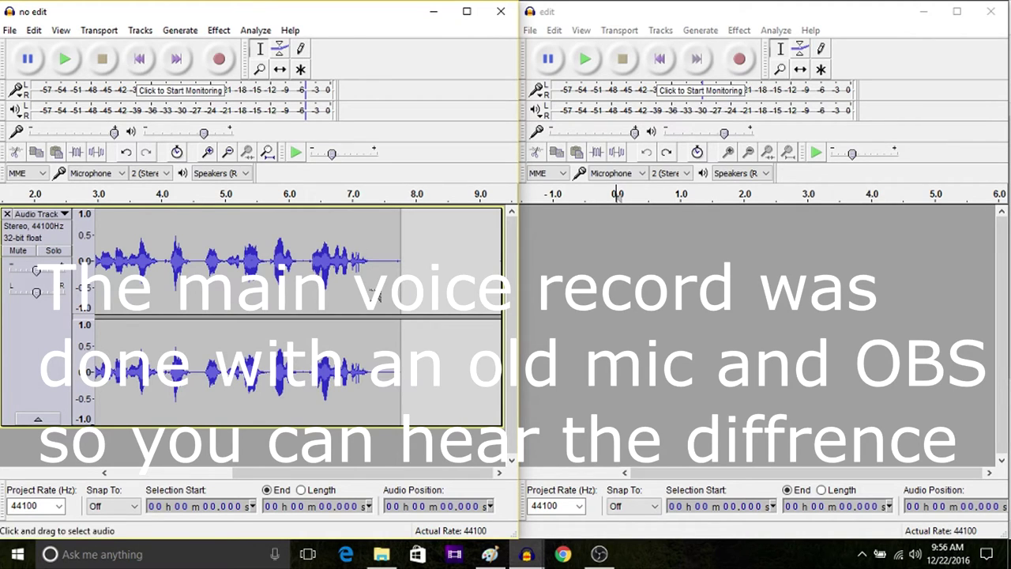
{"action": "left_click", "coordinate": [35, 30]}
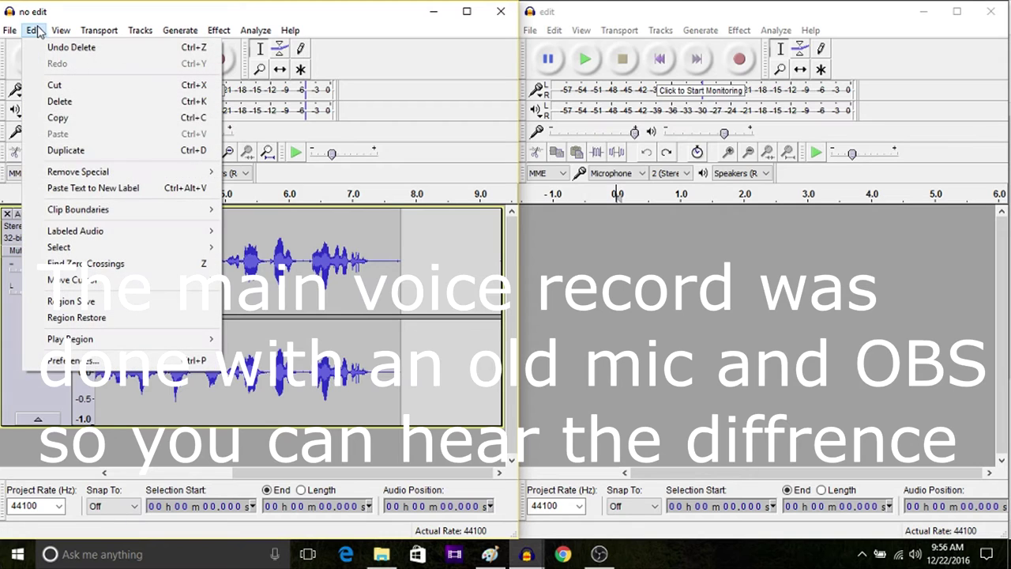
{"action": "mouse_move", "coordinate": [80, 250]}
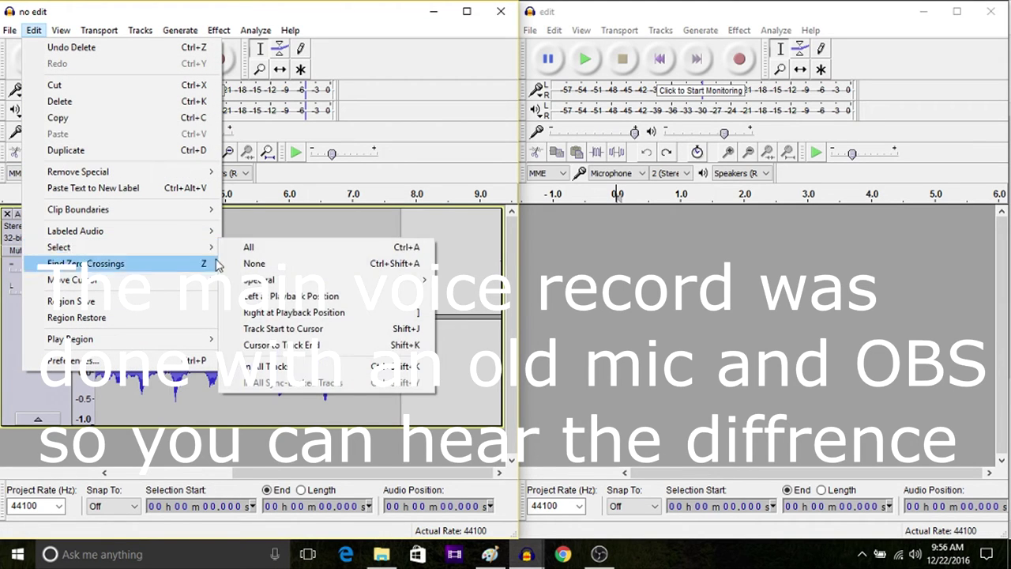
{"action": "left_click", "coordinate": [254, 248]}
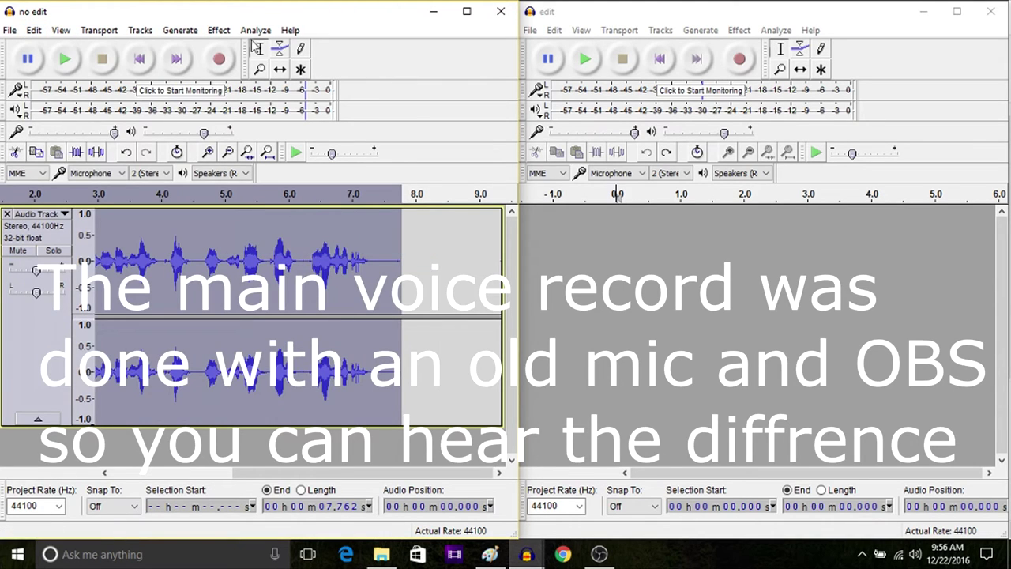
{"action": "left_click", "coordinate": [219, 30]}
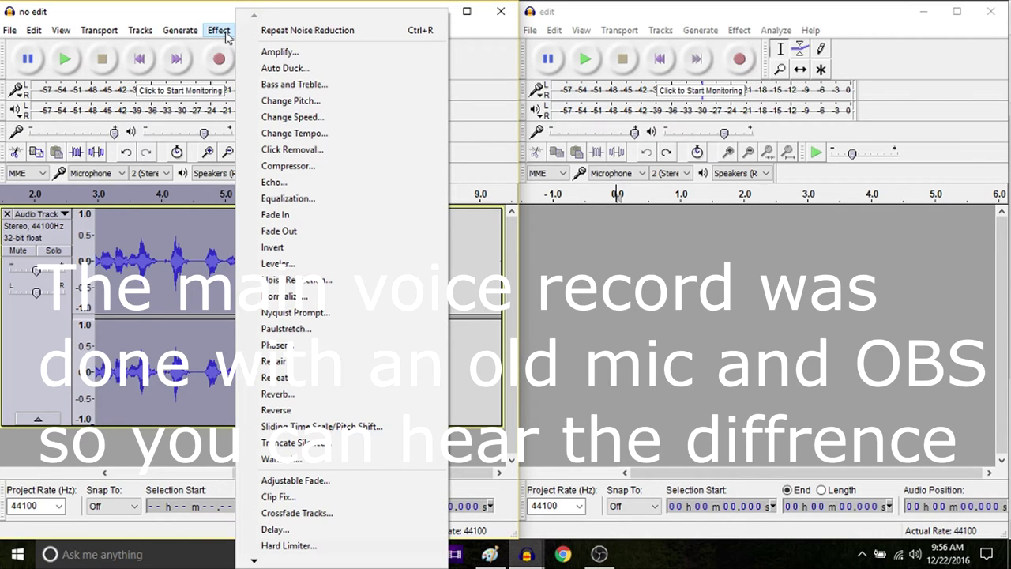
{"action": "left_click", "coordinate": [383, 208]}
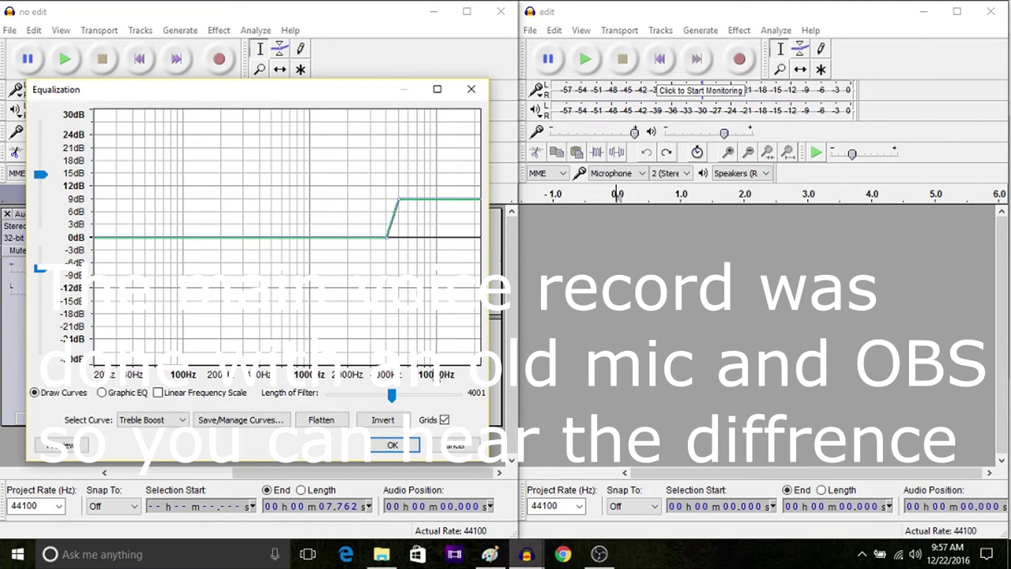
{"action": "left_click", "coordinate": [471, 88]}
{"action": "left_click", "coordinate": [443, 237]}
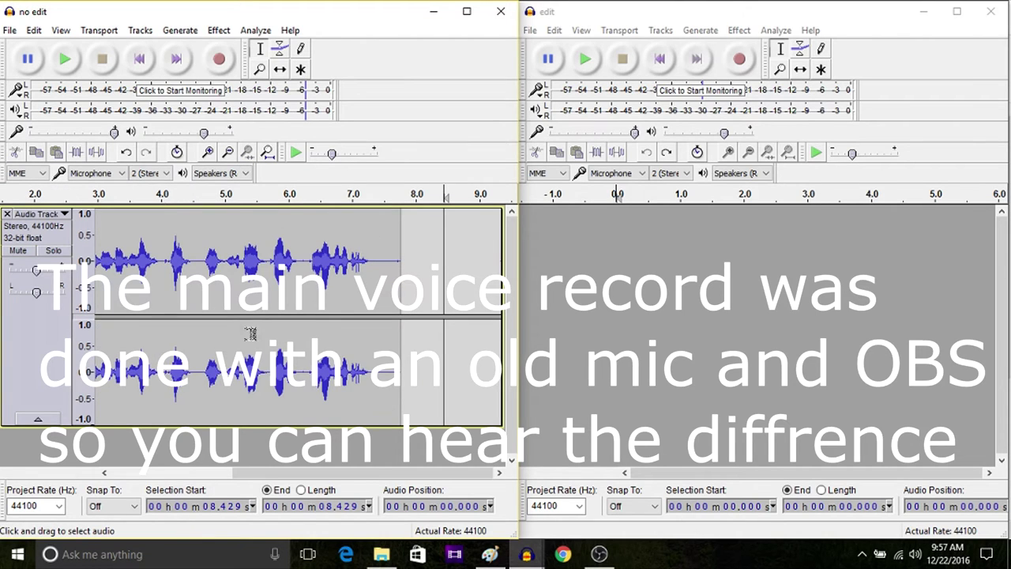
Step: Select all of the voice track in the 'no edit' window and copy it
{"action": "left_click", "coordinate": [139, 58]}
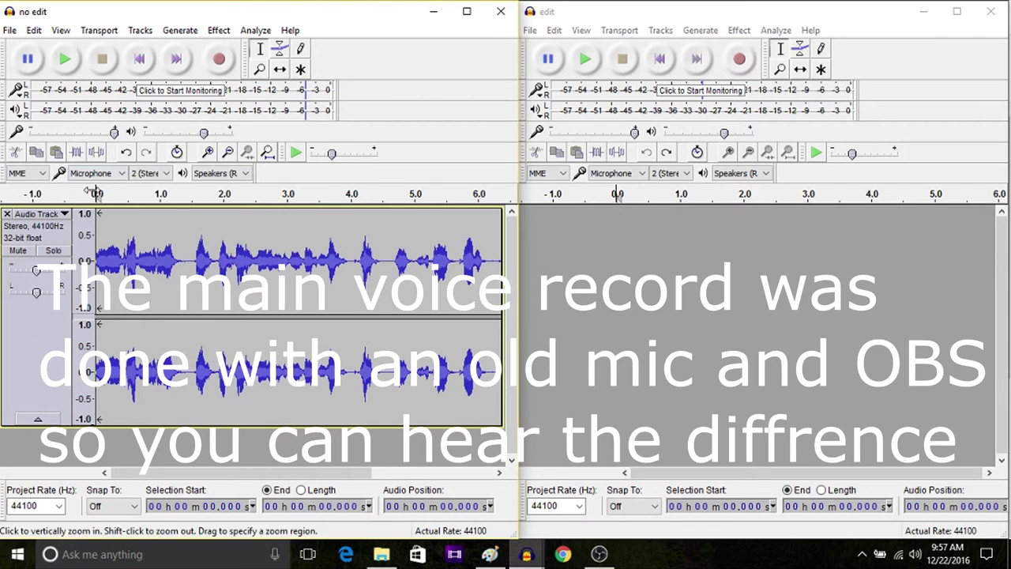
{"action": "left_click", "coordinate": [33, 30]}
{"action": "mouse_move", "coordinate": [87, 251]}
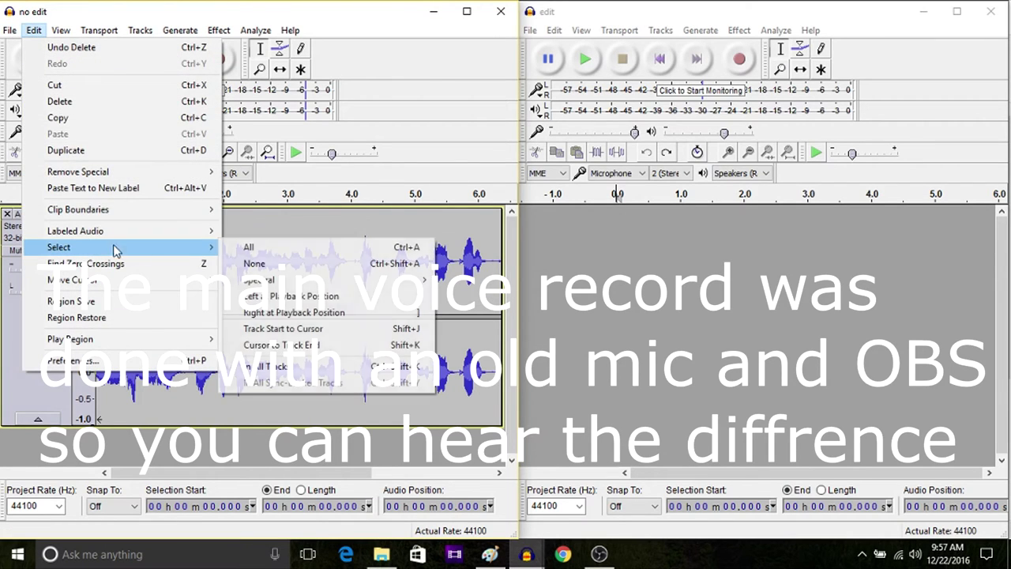
{"action": "left_click", "coordinate": [283, 249]}
{"action": "left_click", "coordinate": [33, 30]}
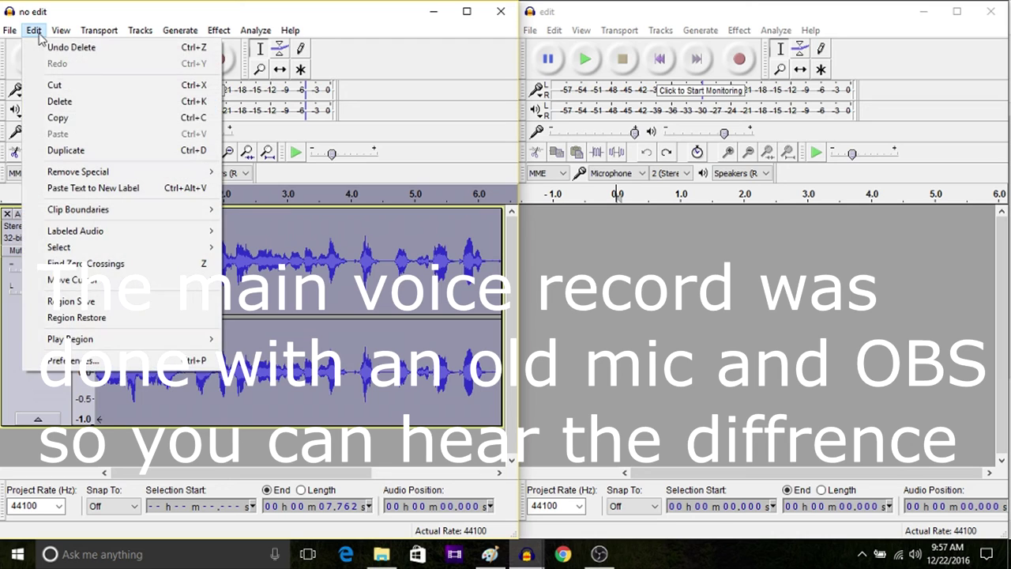
{"action": "left_click", "coordinate": [59, 118]}
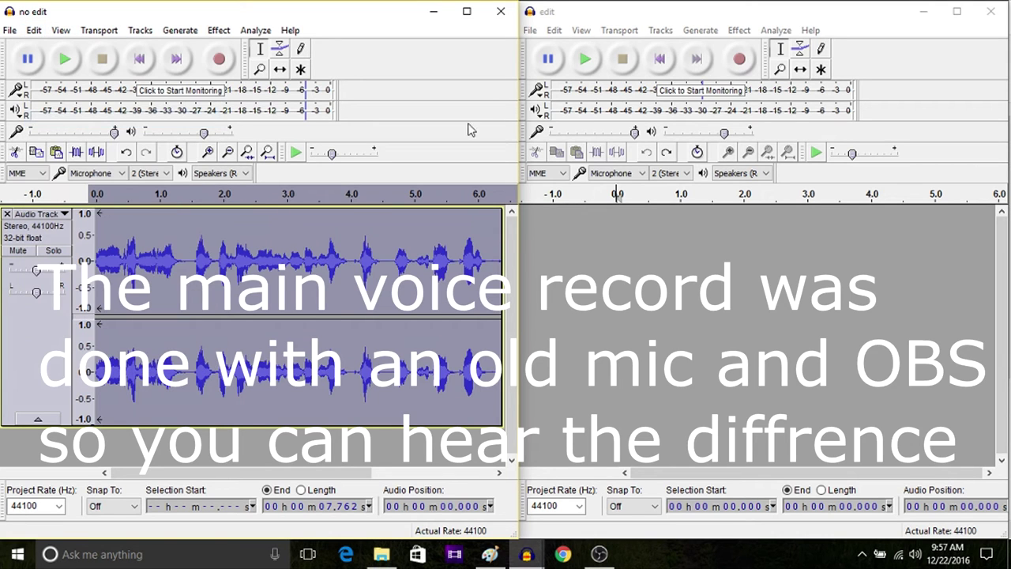
Step: Paste the copied voice track into the empty 'edit' project
{"action": "left_click", "coordinate": [554, 30]}
{"action": "left_click", "coordinate": [652, 292]}
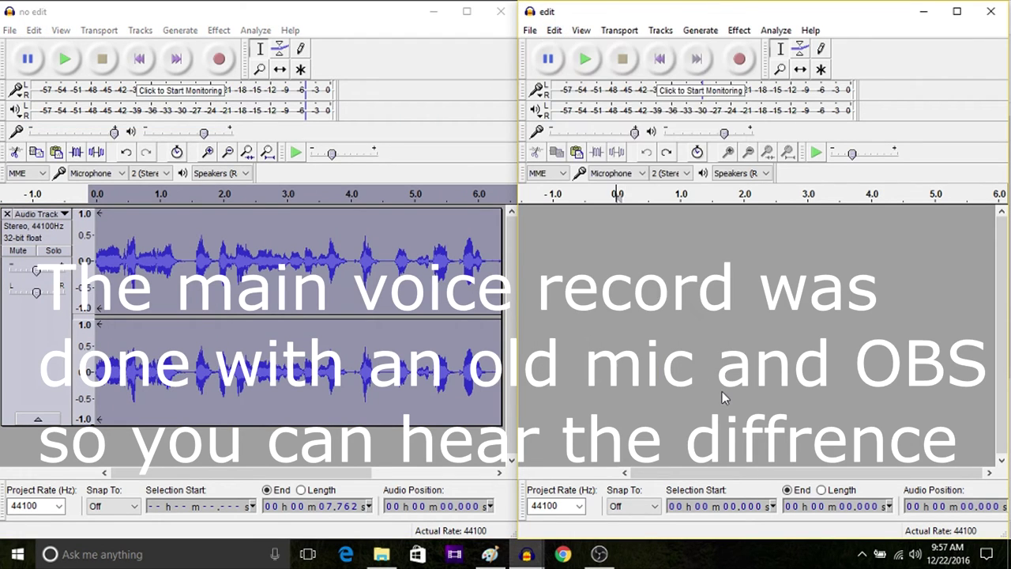
{"action": "left_click", "coordinate": [556, 31]}
{"action": "left_click", "coordinate": [580, 133]}
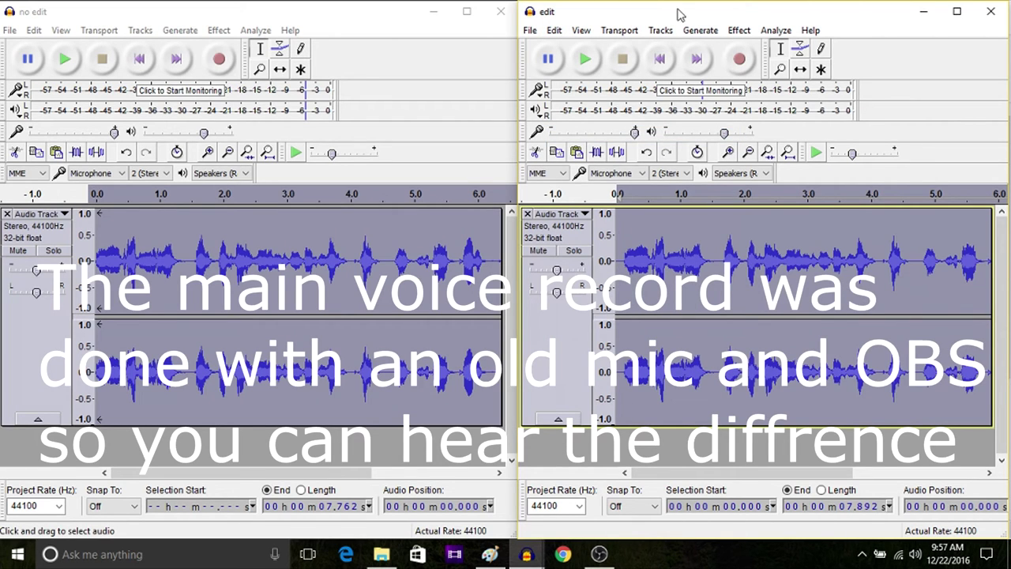
{"action": "left_click", "coordinate": [742, 32]}
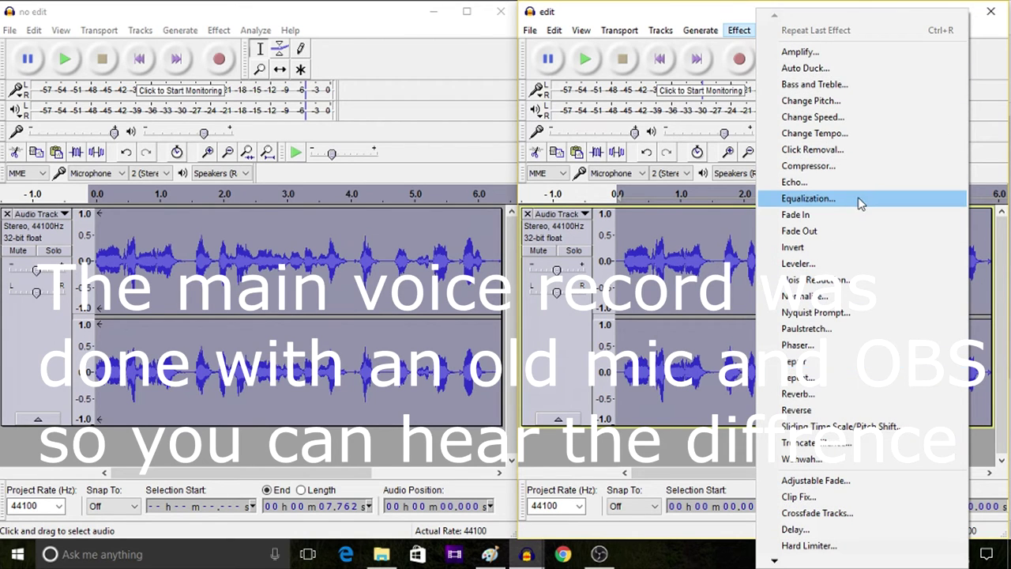
Step: Apply the Treble Boost equalization curve to the copied voice track in 'edit'
{"action": "left_click", "coordinate": [809, 198]}
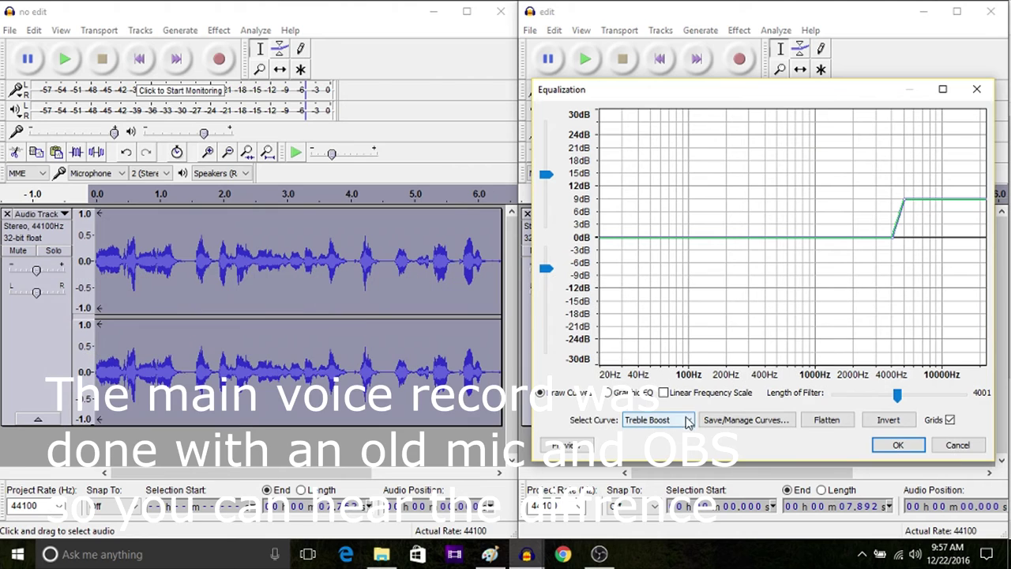
{"action": "left_click_drag", "start_coordinate": [816, 98], "coordinate": [681, 84]}
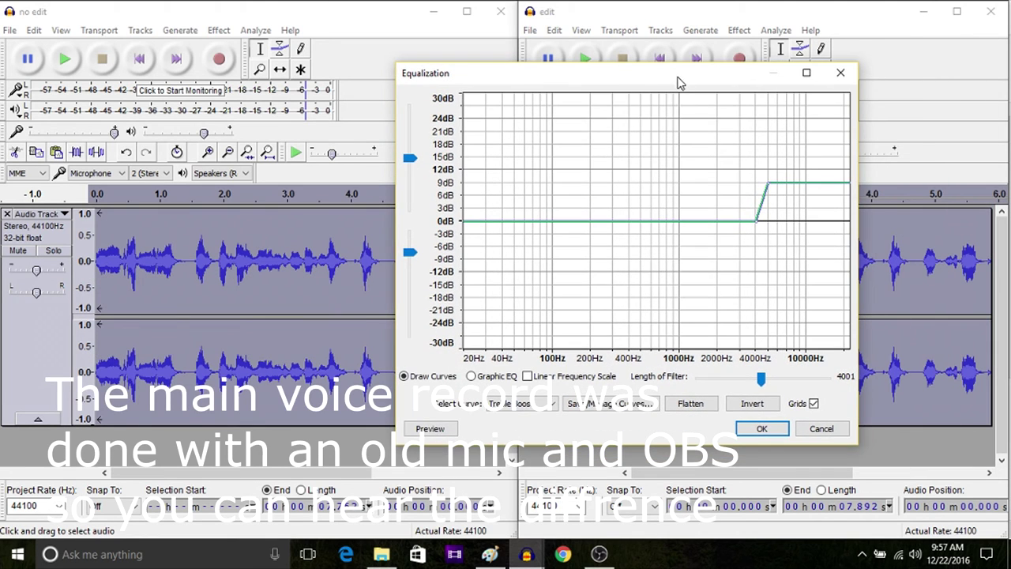
{"action": "left_click", "coordinate": [759, 425]}
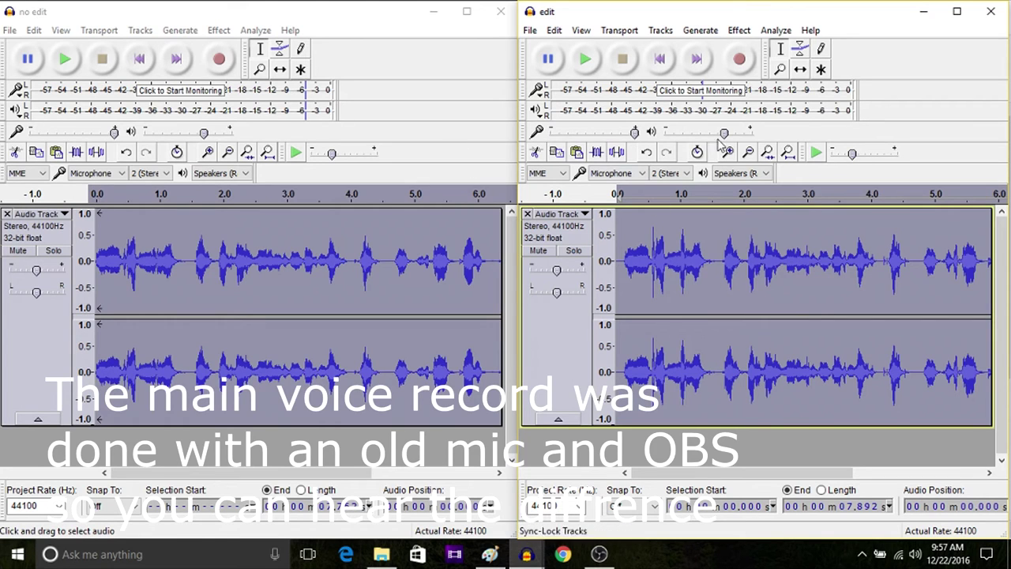
{"action": "left_click", "coordinate": [742, 33]}
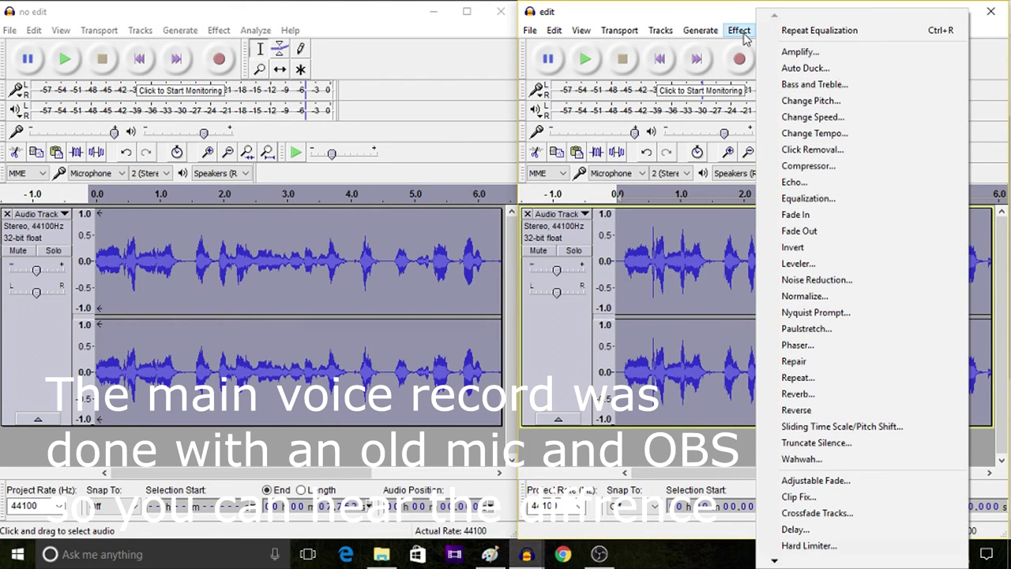
Step: Equalize the 'edit' voice track again, choosing Bass Boost and then another preset curve
{"action": "key", "text": "Left"}
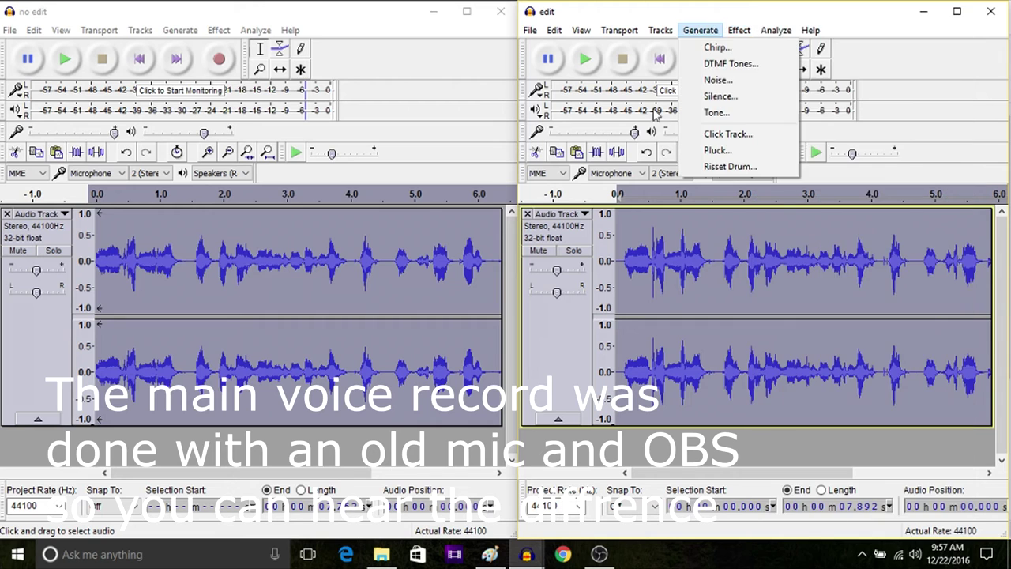
{"action": "left_click", "coordinate": [740, 30]}
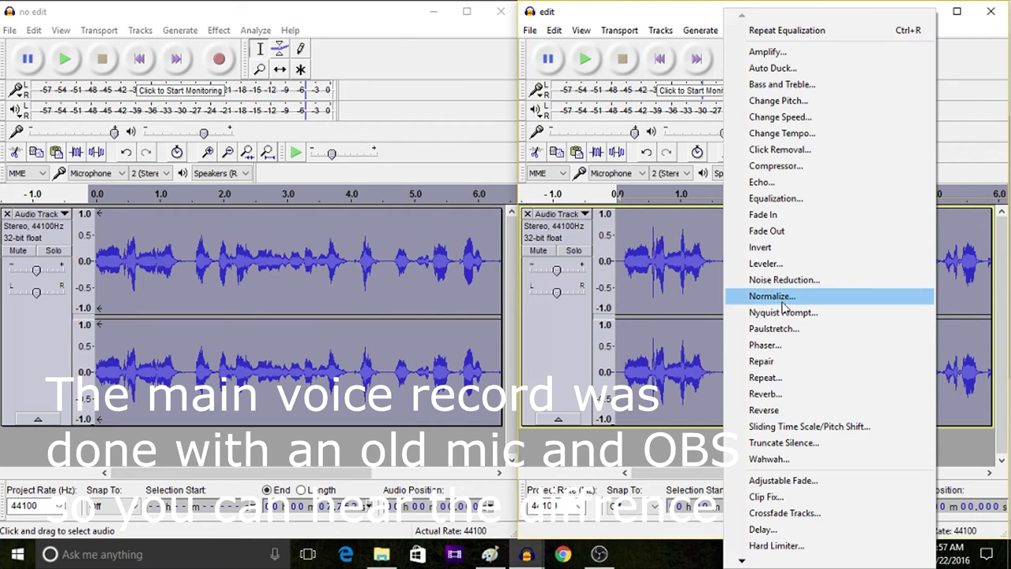
{"action": "left_click", "coordinate": [797, 199]}
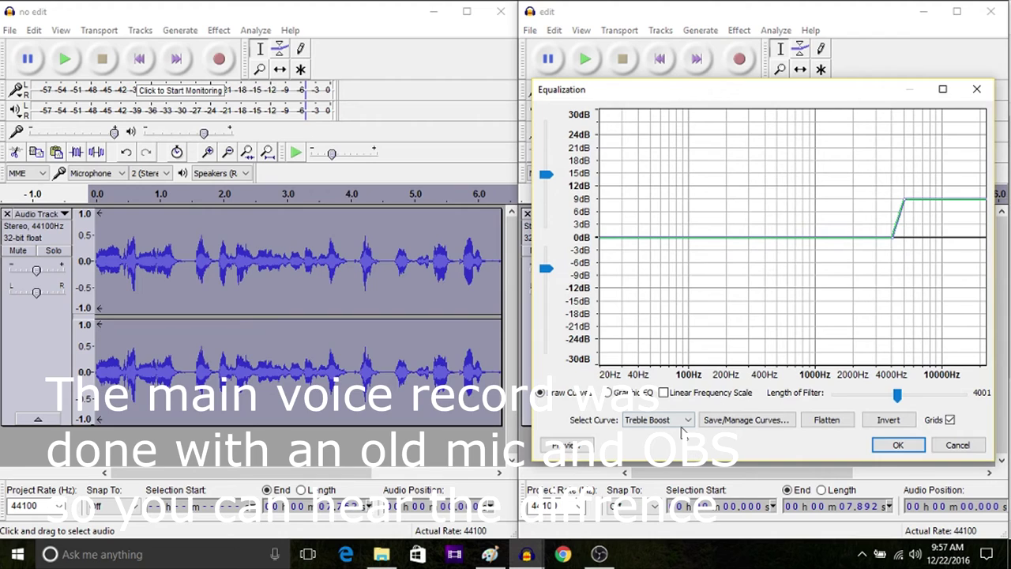
{"action": "left_click", "coordinate": [682, 420]}
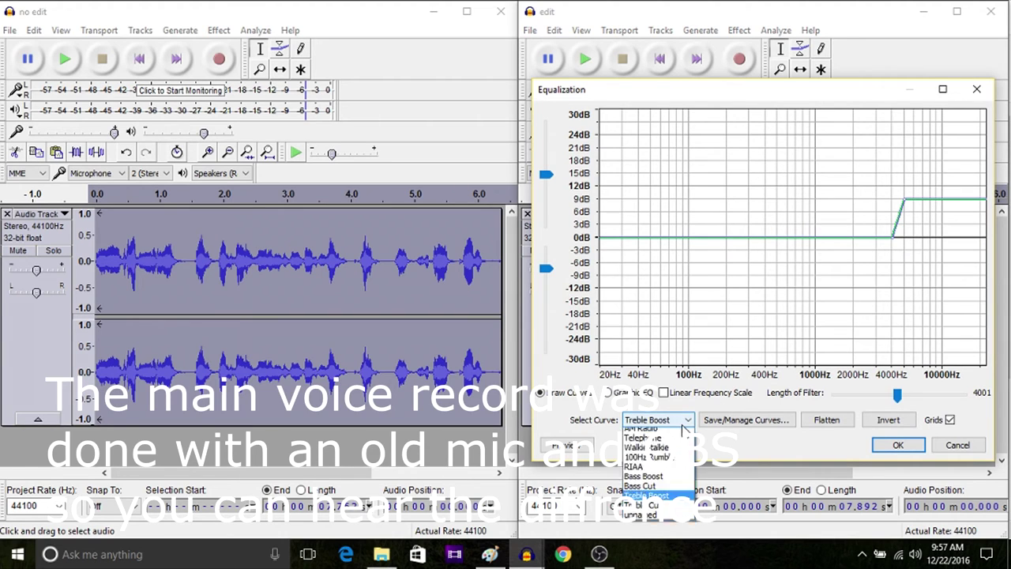
{"action": "left_click", "coordinate": [659, 499]}
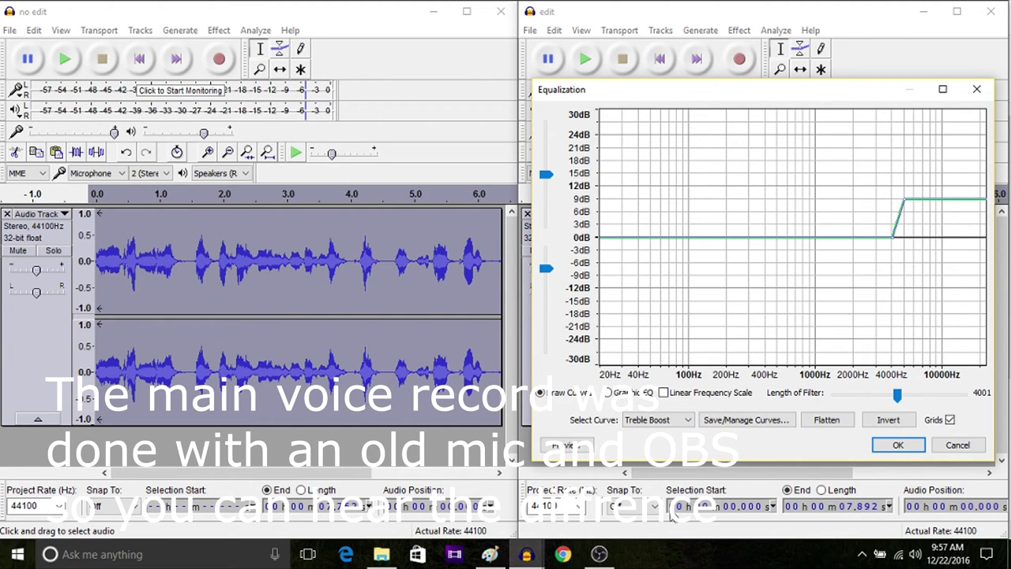
{"action": "left_click", "coordinate": [691, 421]}
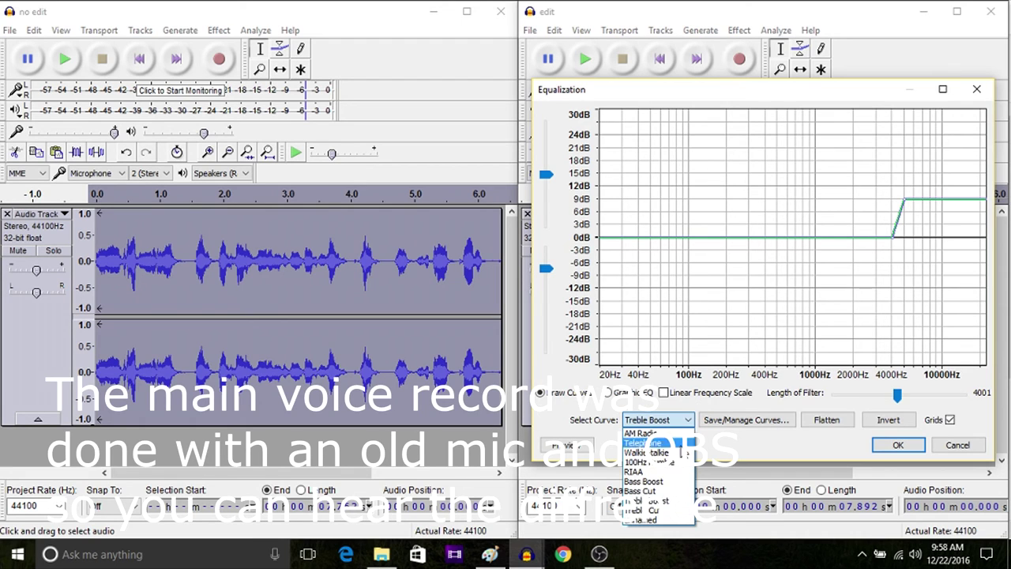
{"action": "left_click", "coordinate": [667, 480]}
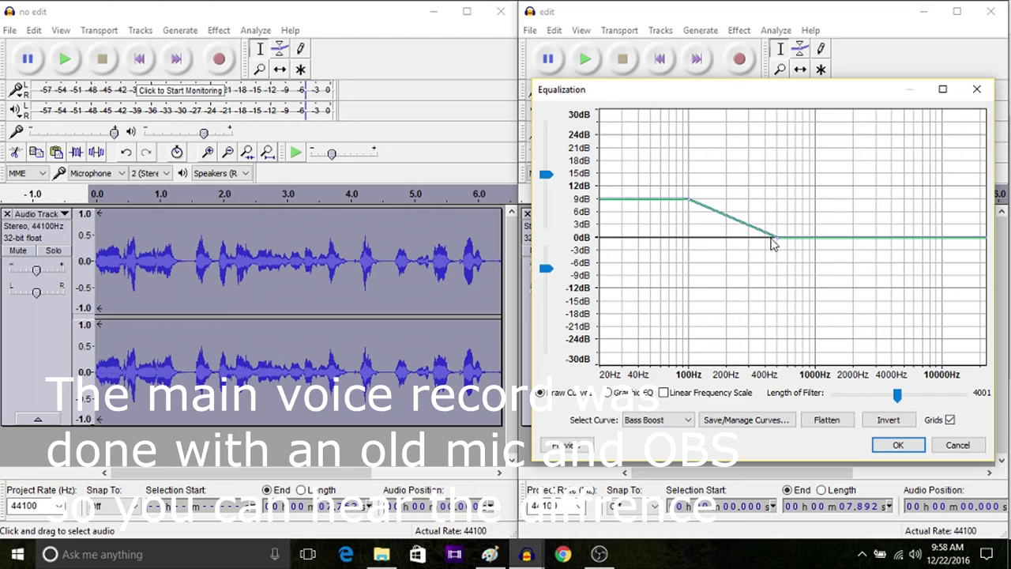
{"action": "left_click", "coordinate": [690, 421]}
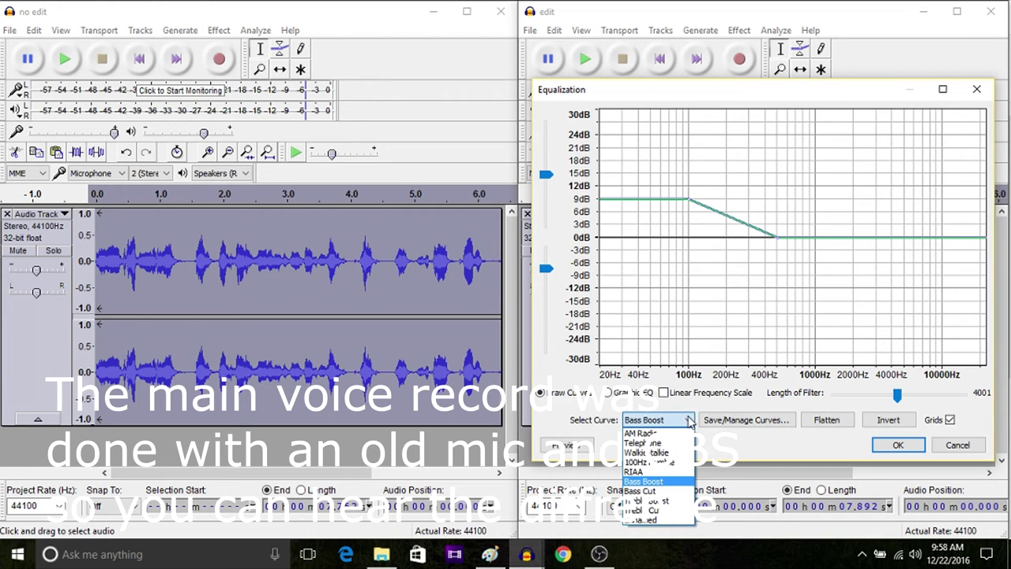
{"action": "left_click", "coordinate": [654, 519]}
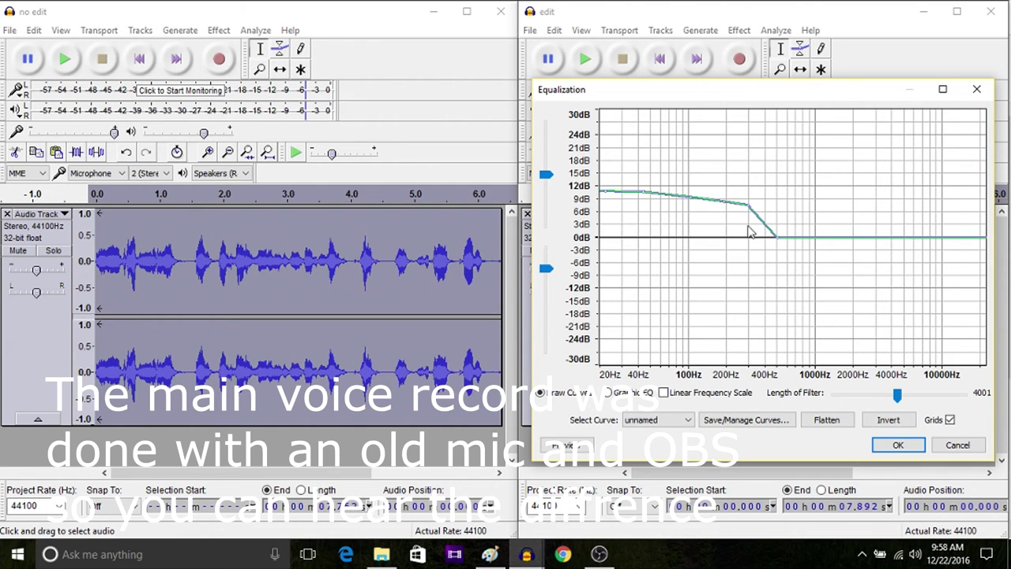
{"action": "left_click", "coordinate": [894, 446]}
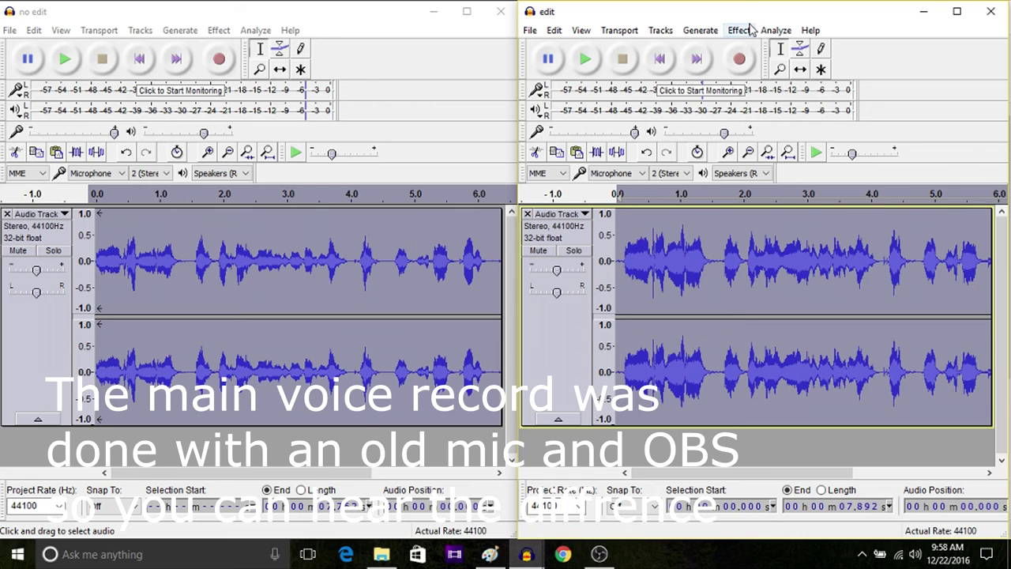
{"action": "left_click", "coordinate": [750, 30]}
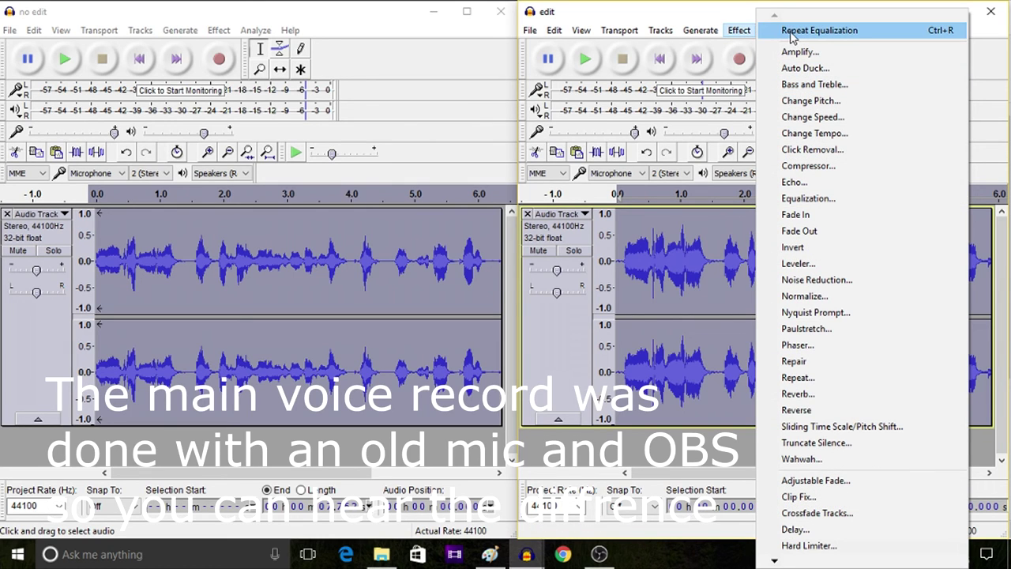
Step: Apply the Compressor three times in a row to the edited voice track, then play it
{"action": "left_click", "coordinate": [809, 166]}
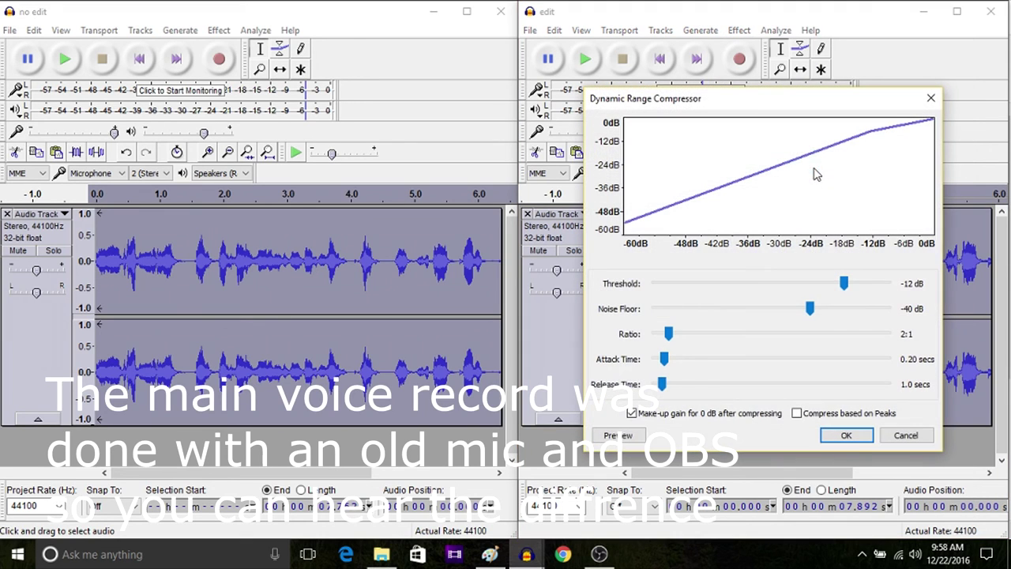
{"action": "left_click", "coordinate": [839, 436]}
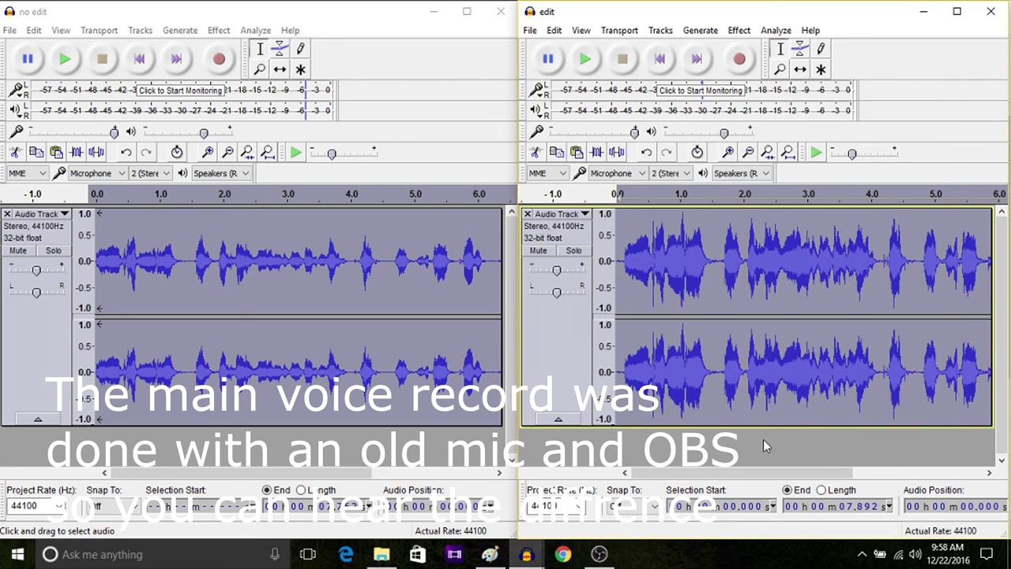
{"action": "left_click", "coordinate": [739, 30]}
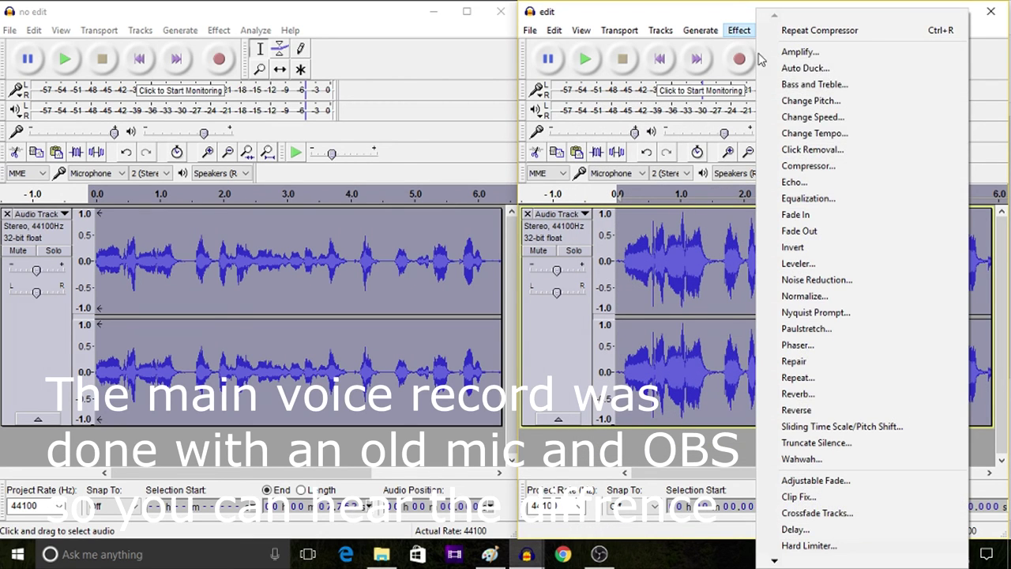
{"action": "left_click", "coordinate": [798, 165]}
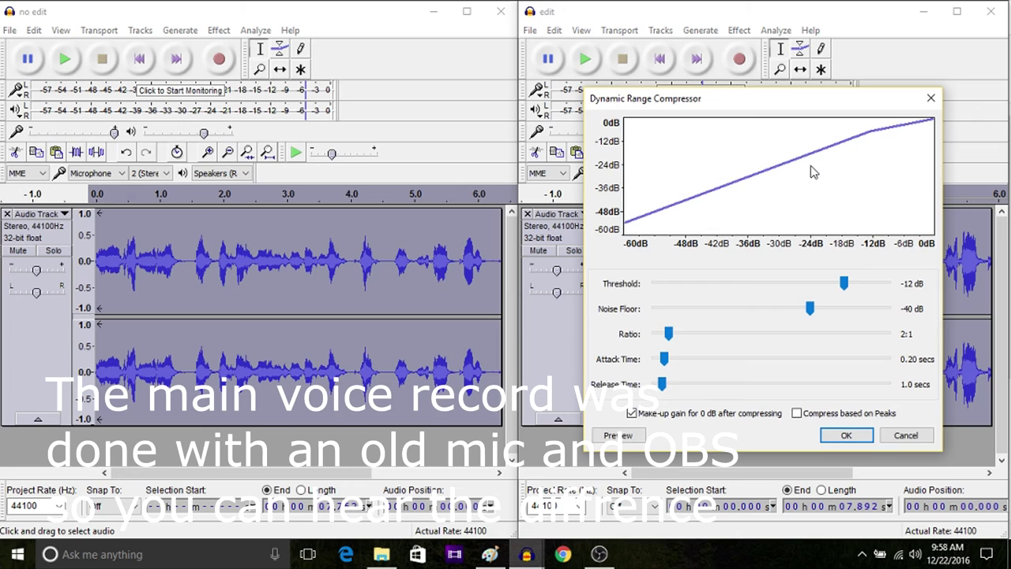
{"action": "left_click", "coordinate": [849, 439]}
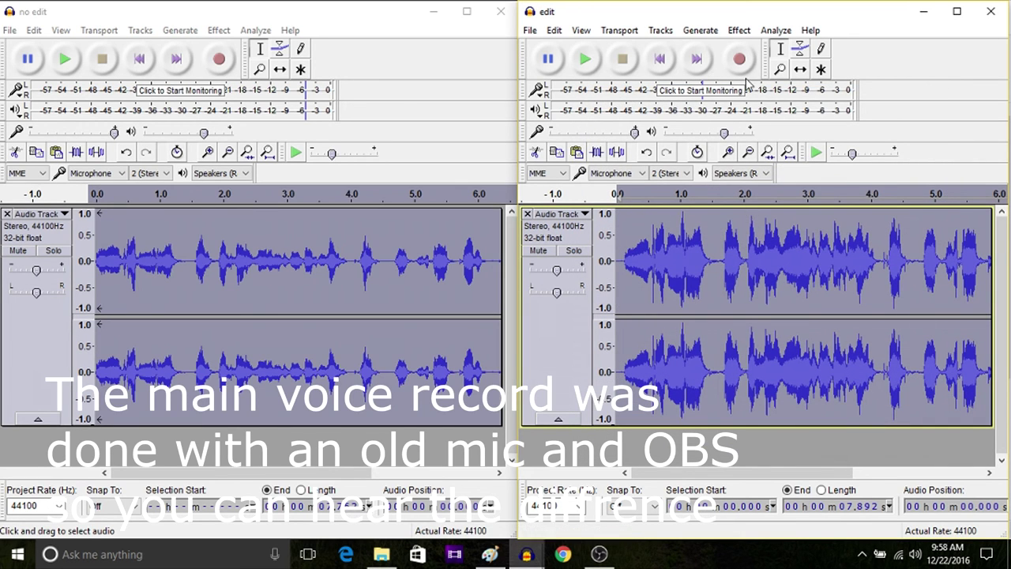
{"action": "left_click", "coordinate": [740, 30]}
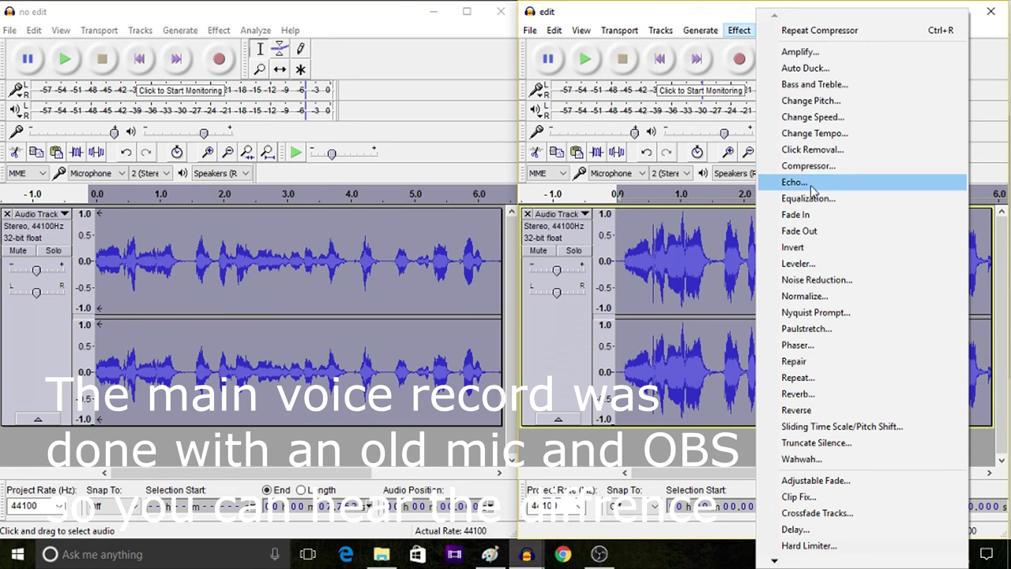
{"action": "left_click", "coordinate": [825, 165]}
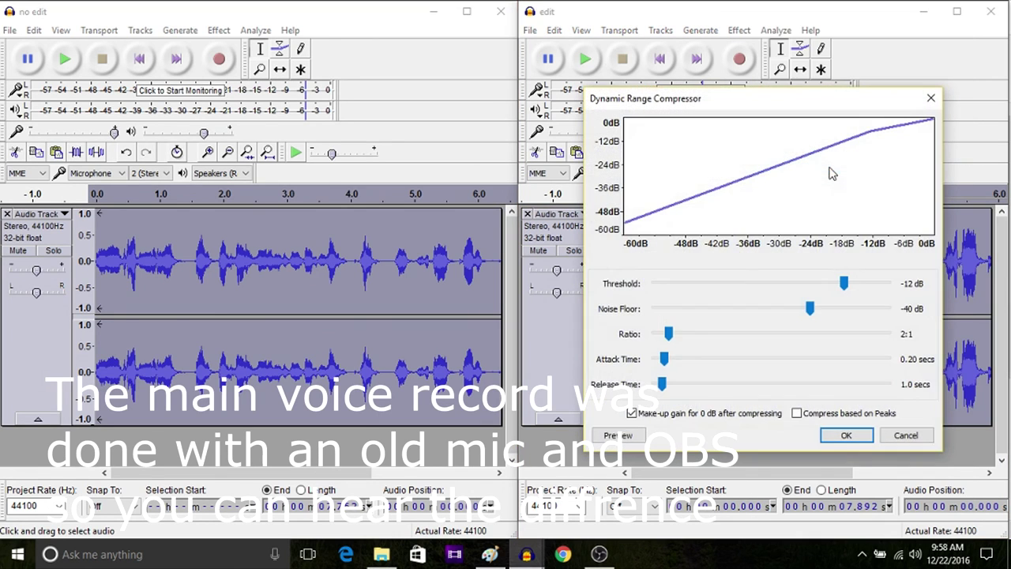
{"action": "left_click", "coordinate": [846, 435]}
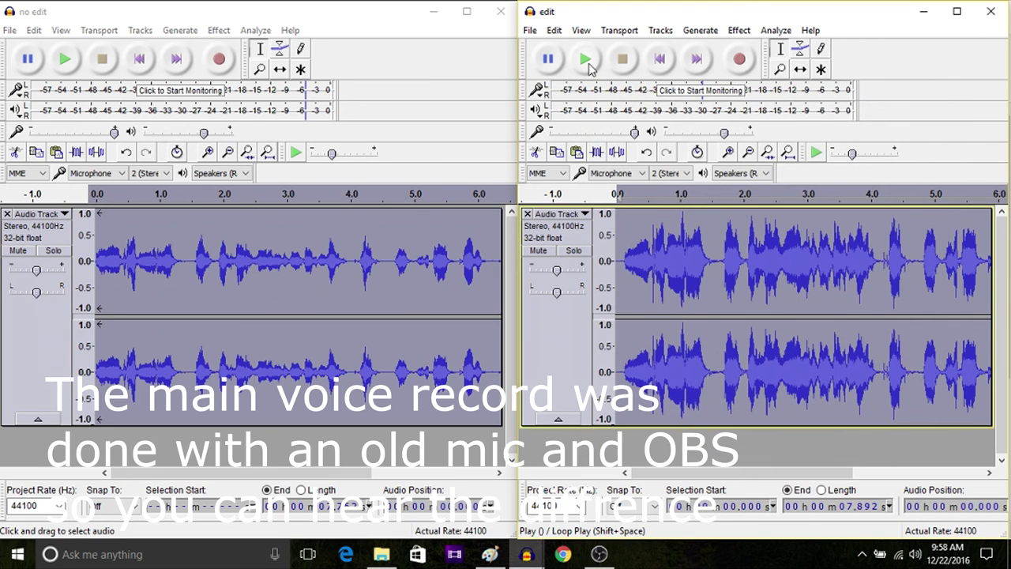
{"action": "left_click", "coordinate": [586, 62]}
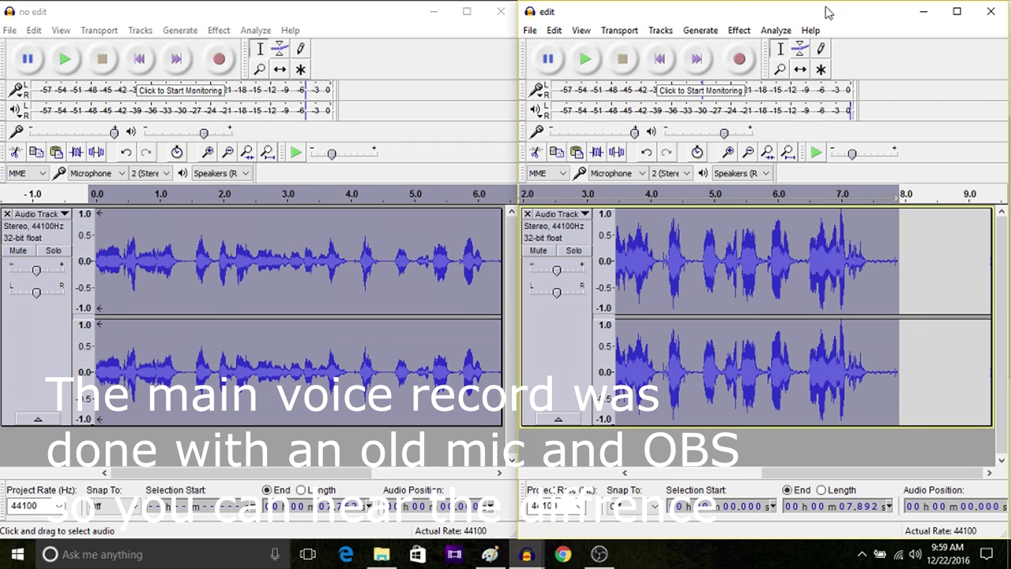
Step: Play the unedited track, then the edited one from its start, and minimize the 'edit' window
{"action": "left_click", "coordinate": [945, 259]}
{"action": "left_click", "coordinate": [98, 261]}
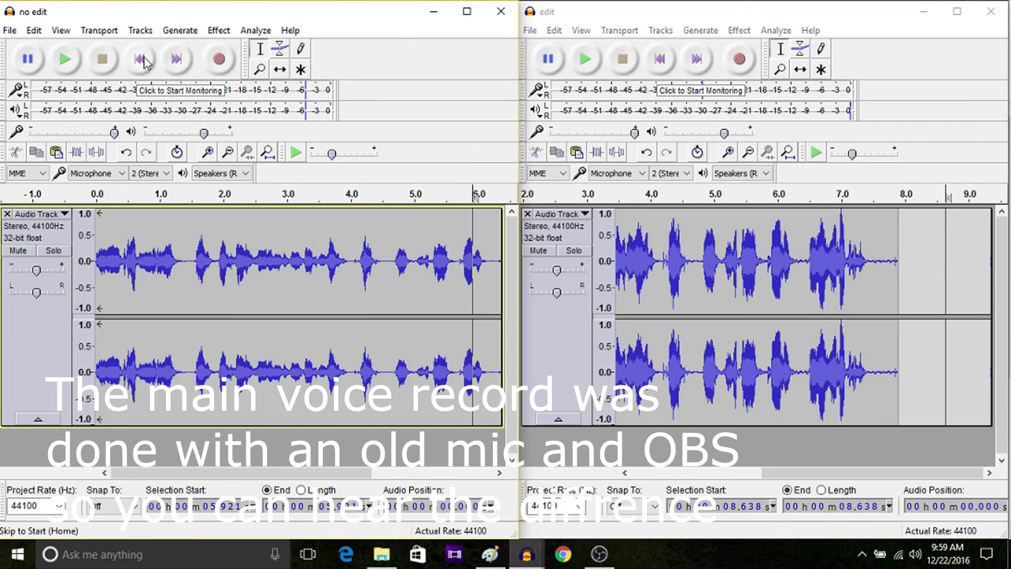
{"action": "left_click", "coordinate": [65, 58]}
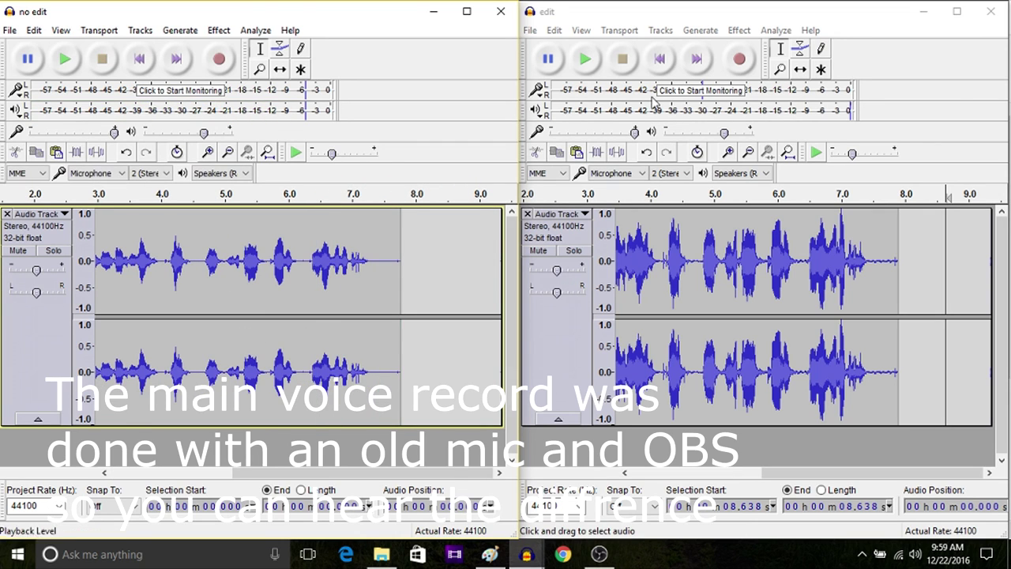
{"action": "left_click", "coordinate": [592, 59]}
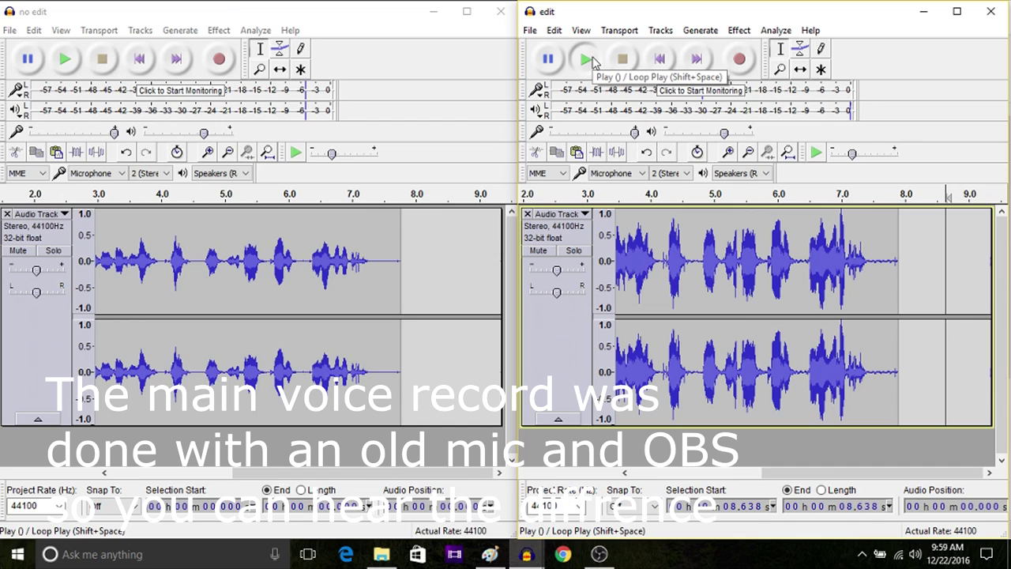
{"action": "left_click", "coordinate": [659, 59]}
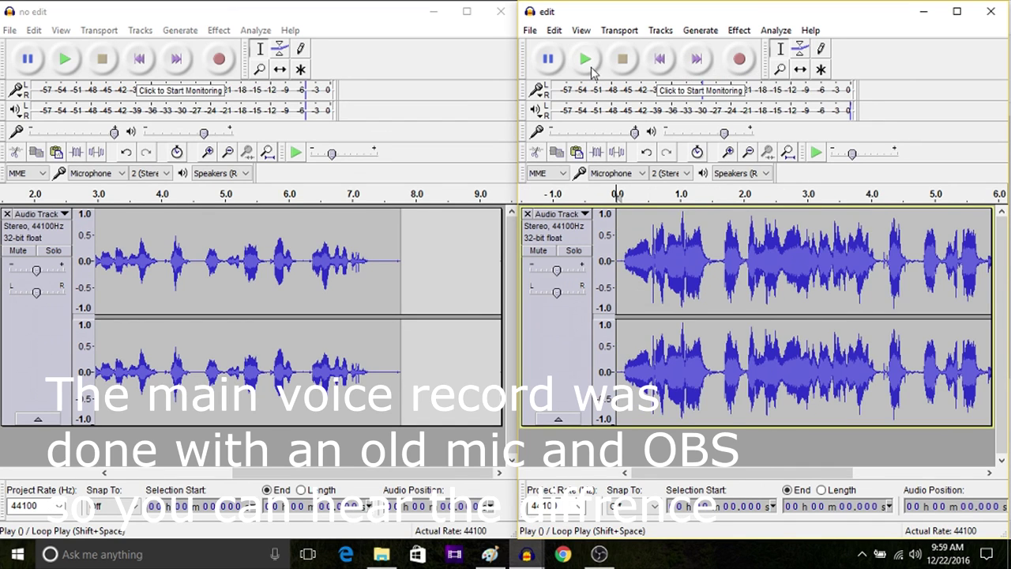
{"action": "left_click", "coordinate": [591, 69]}
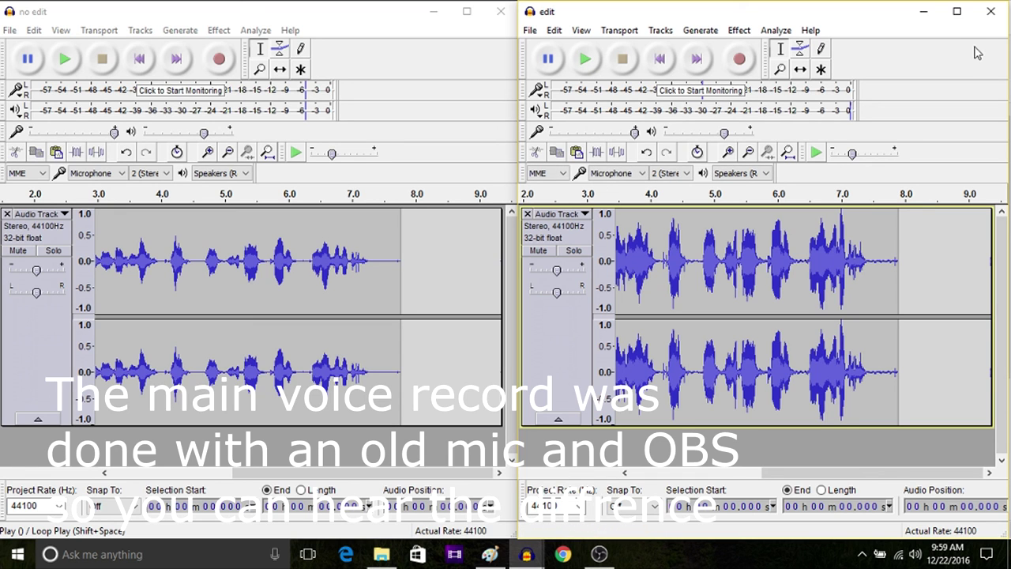
{"action": "left_click", "coordinate": [926, 11]}
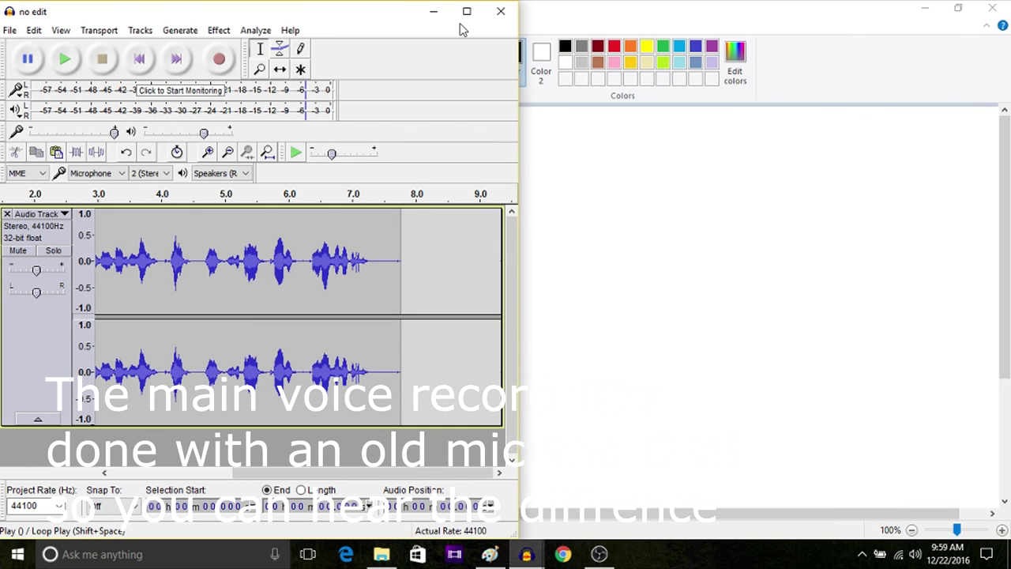
Step: Minimize the unedited Audacity window so the blank 1376 × 776px Paint canvas fills the screen
{"action": "left_click", "coordinate": [434, 11]}
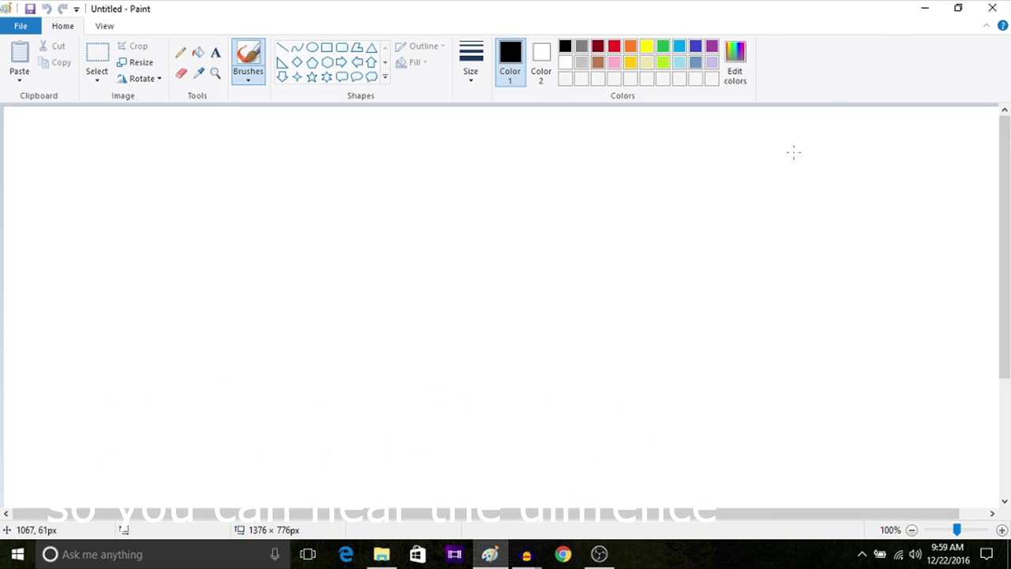